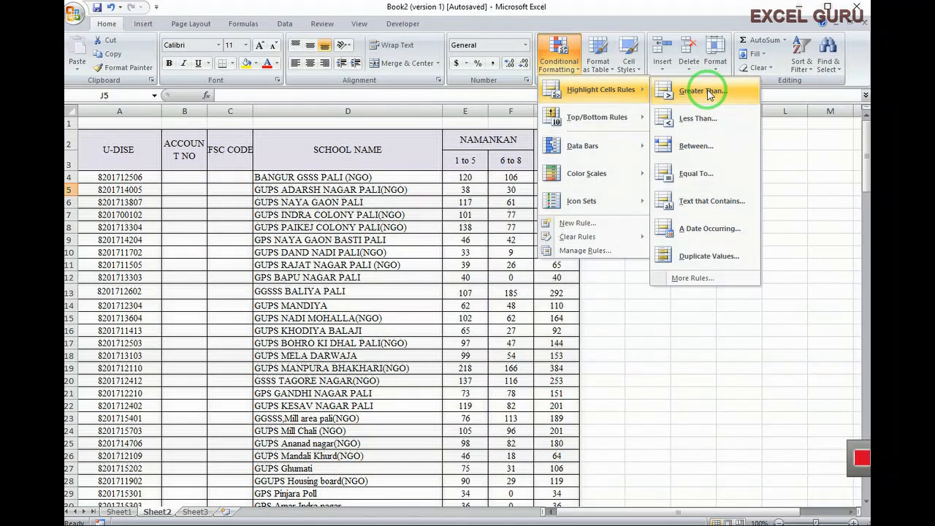
Highlight the TOTAL column values greater than 250 using Light Red Fill with Dark Red Text
left_click(706, 92)
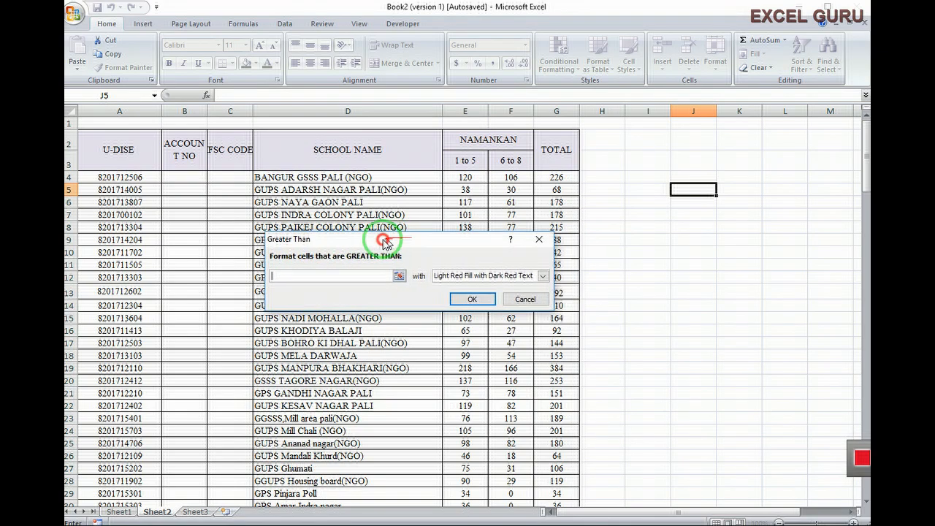
left_click_drag(382, 242, 297, 258)
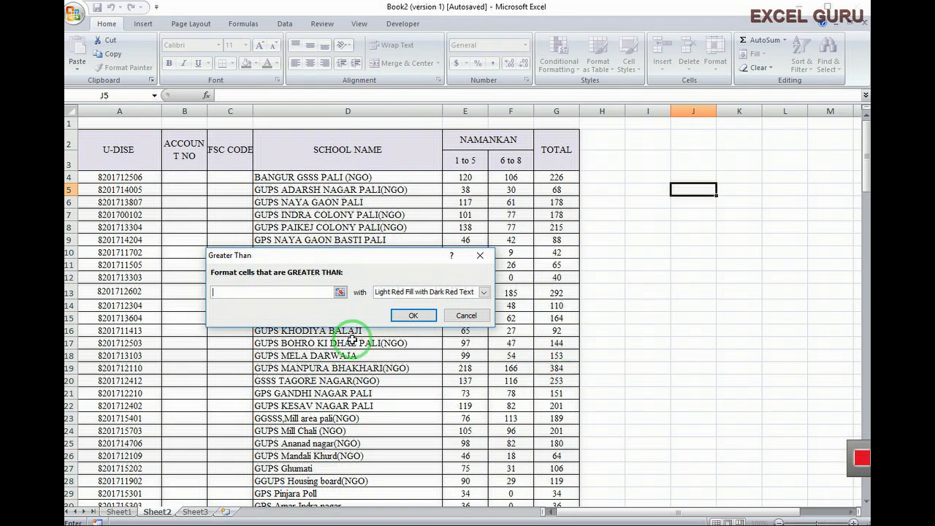
left_click(484, 292)
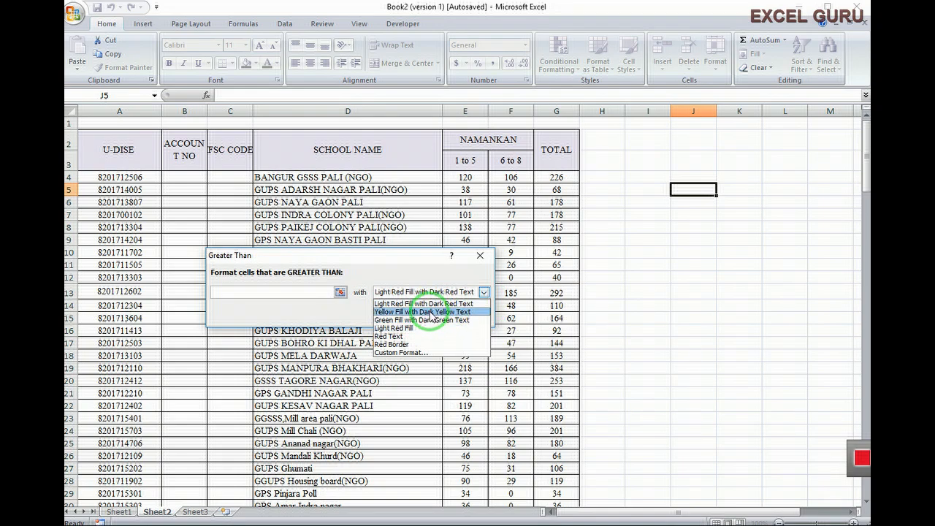
left_click(423, 303)
left_click(289, 293)
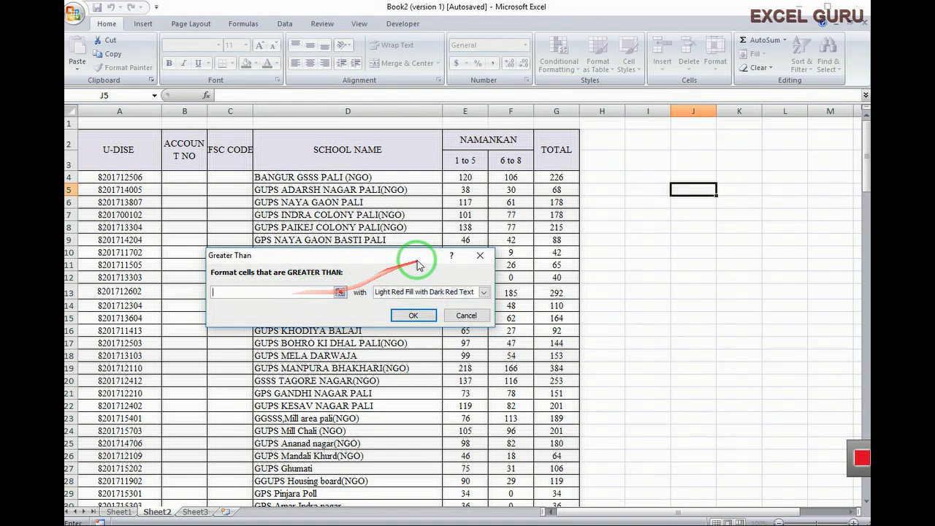
left_click(560, 180)
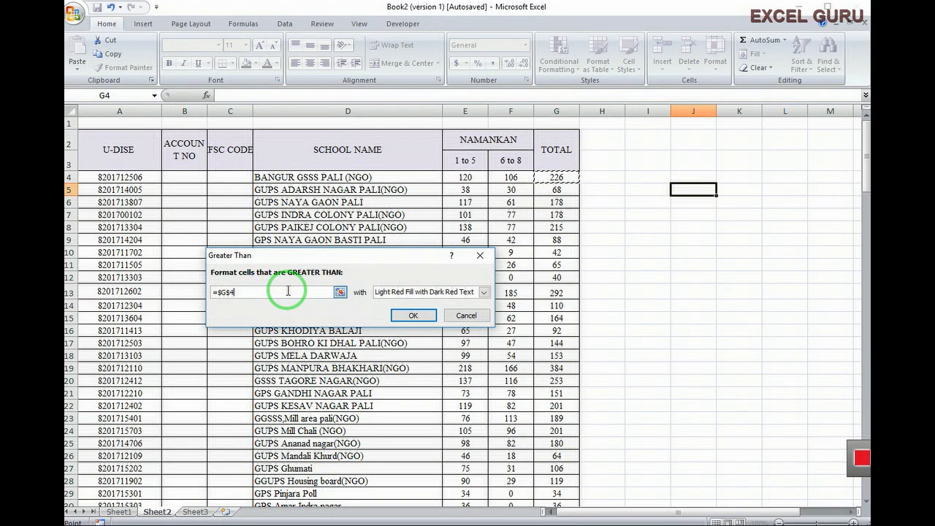
double_click(288, 291)
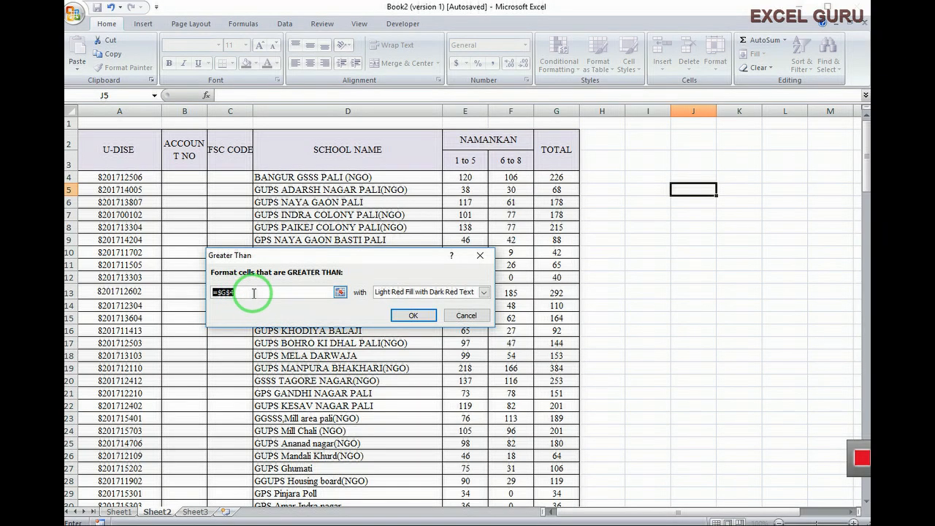
type("250")
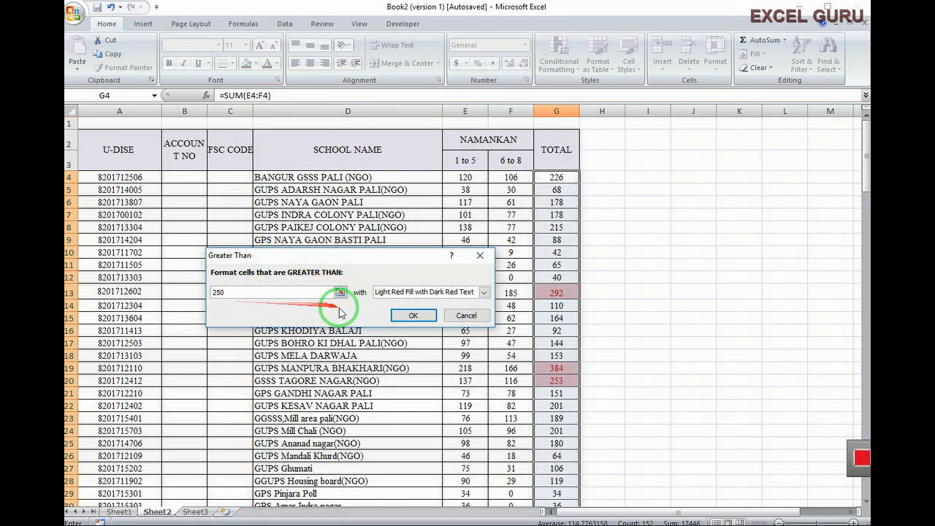
left_click(412, 315)
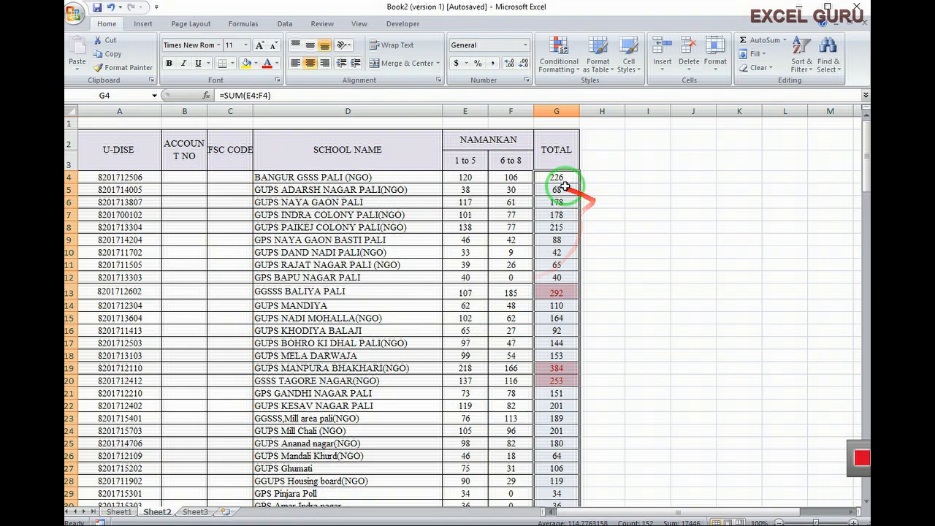
Examine the whole TOTAL column for cells highlighted by the greater-than-250 rule
scroll(564, 187, "down", 7)
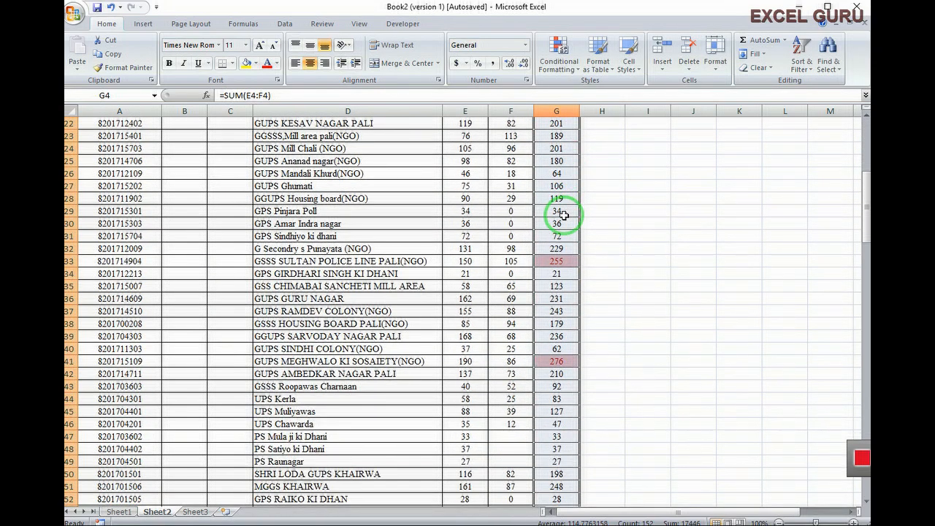
scroll(565, 215, "down", 4)
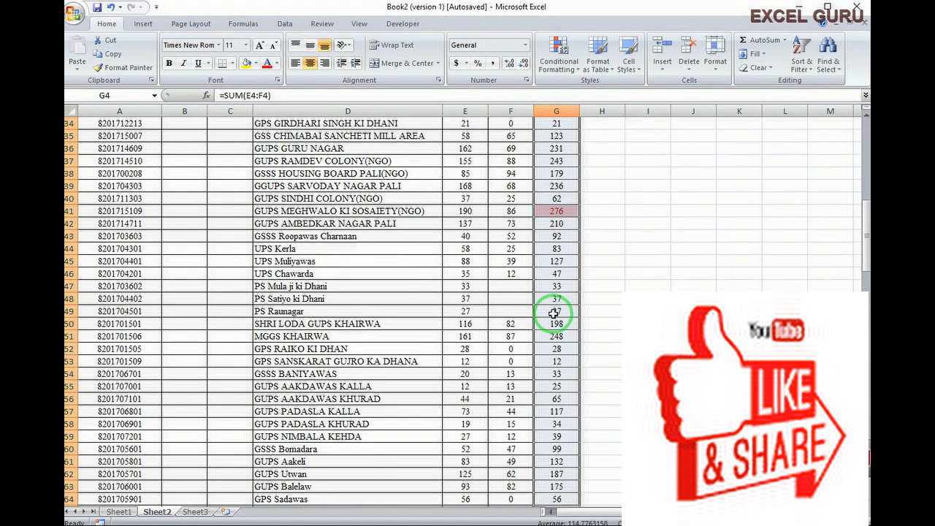
scroll(554, 313, "down", 13)
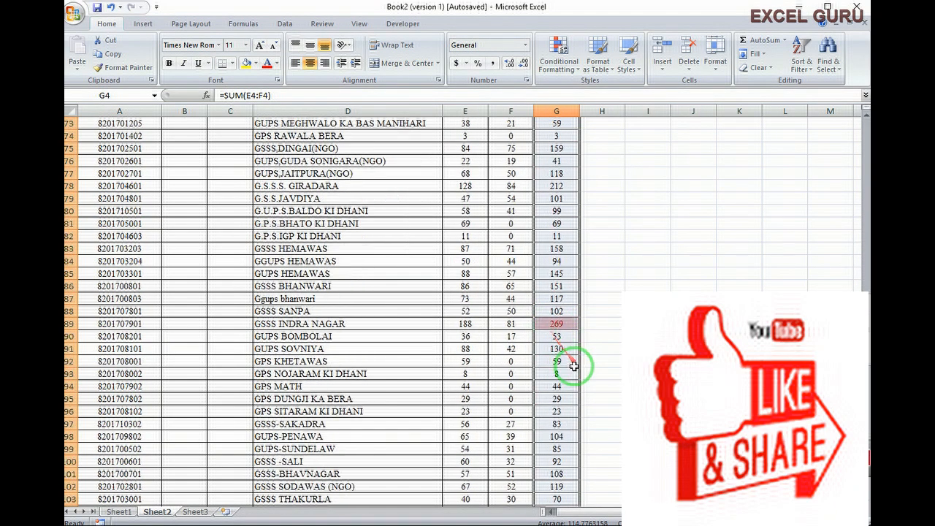
scroll(574, 366, "down", 4)
scroll(577, 362, "up", 7)
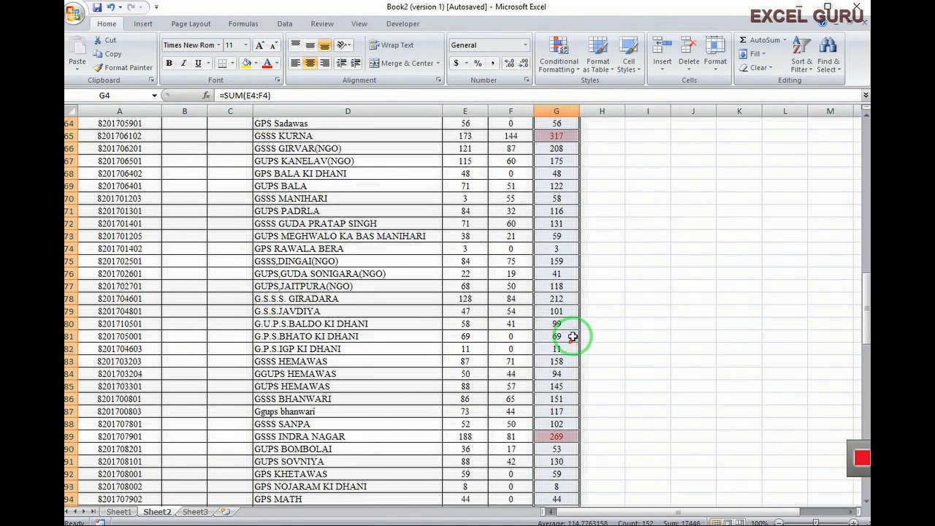
scroll(572, 337, "up", 11)
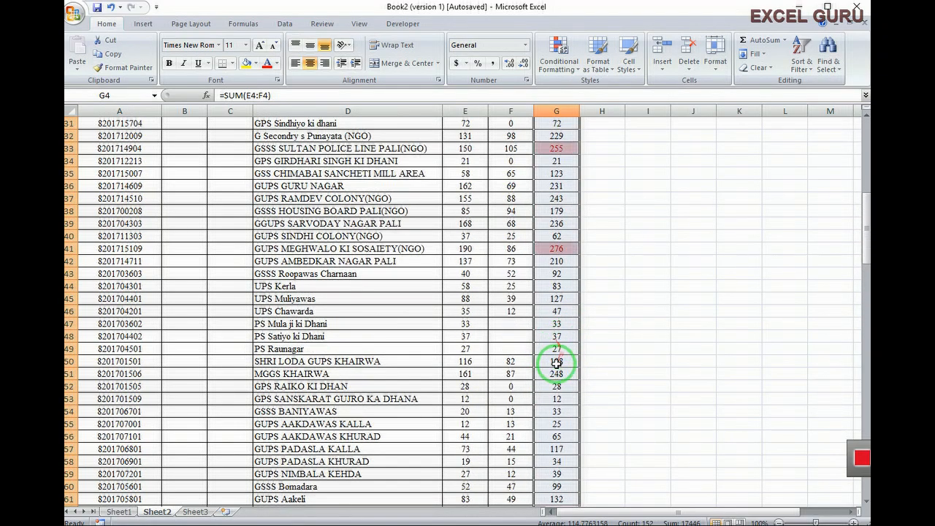
scroll(557, 363, "up", 10)
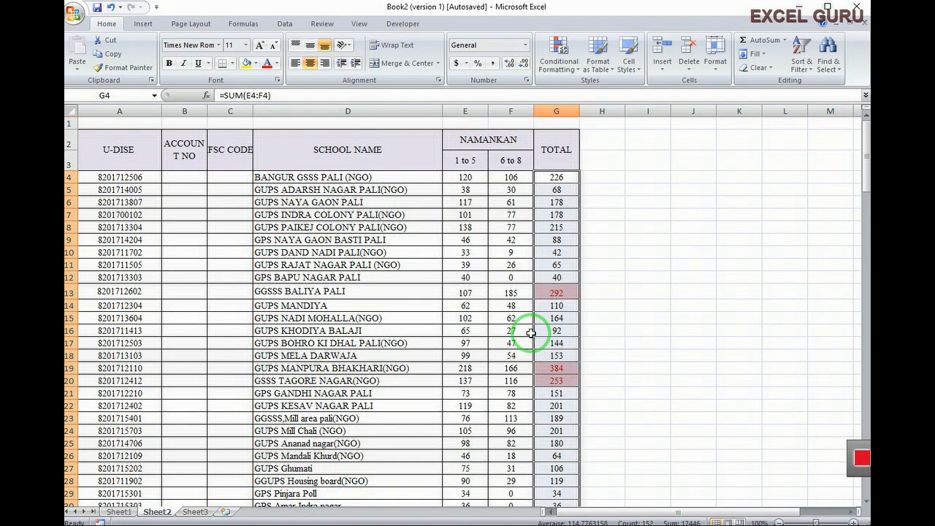
Apply a Greater Than rule of 193.5 to the TOTAL values using Light Red Fill with Dark Red Text
left_click(559, 60)
left_click(582, 387)
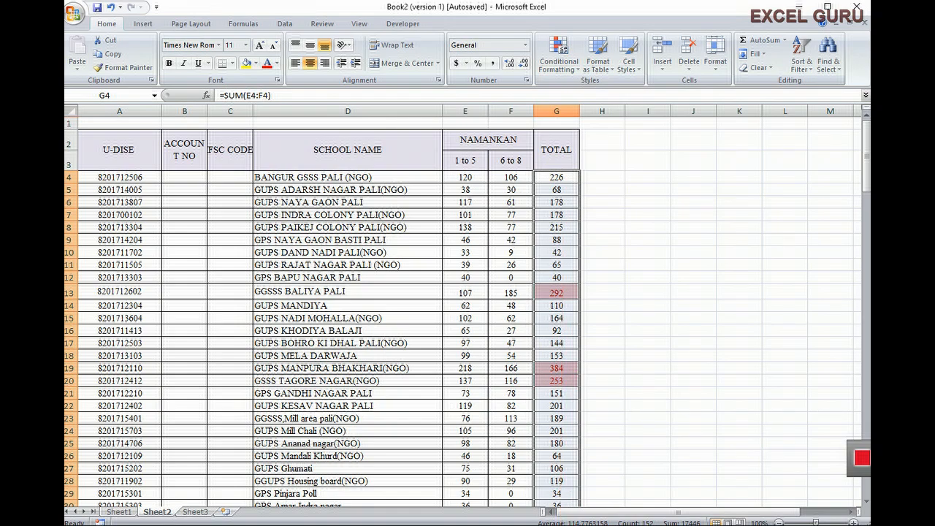
left_click(577, 72)
mouse_move(606, 90)
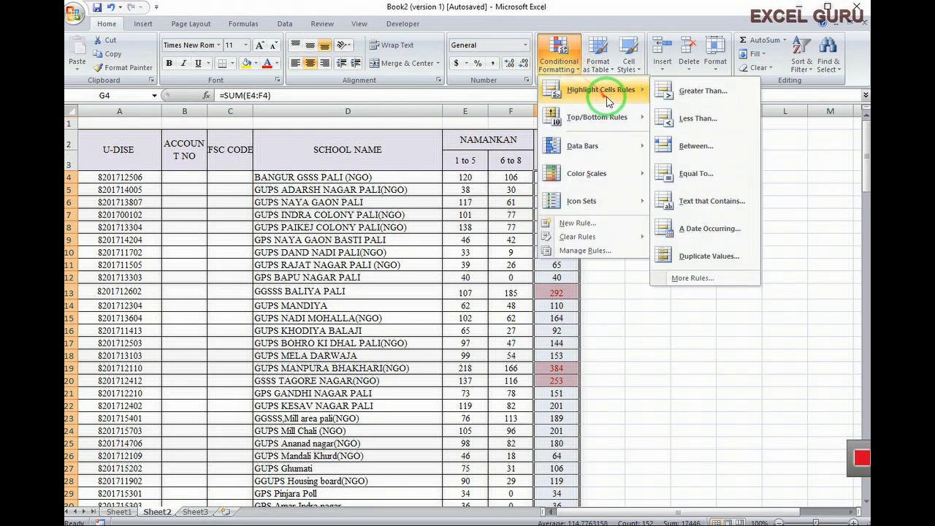
left_click(700, 92)
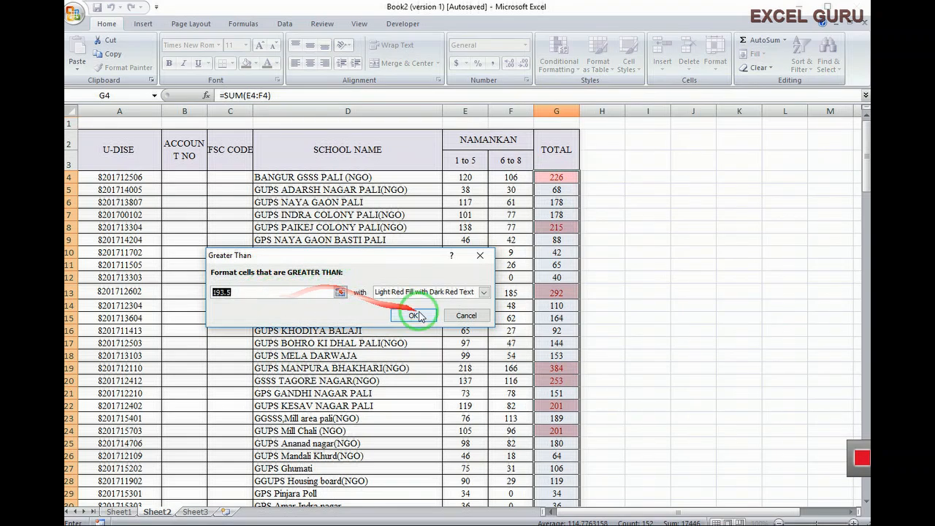
left_click(415, 315)
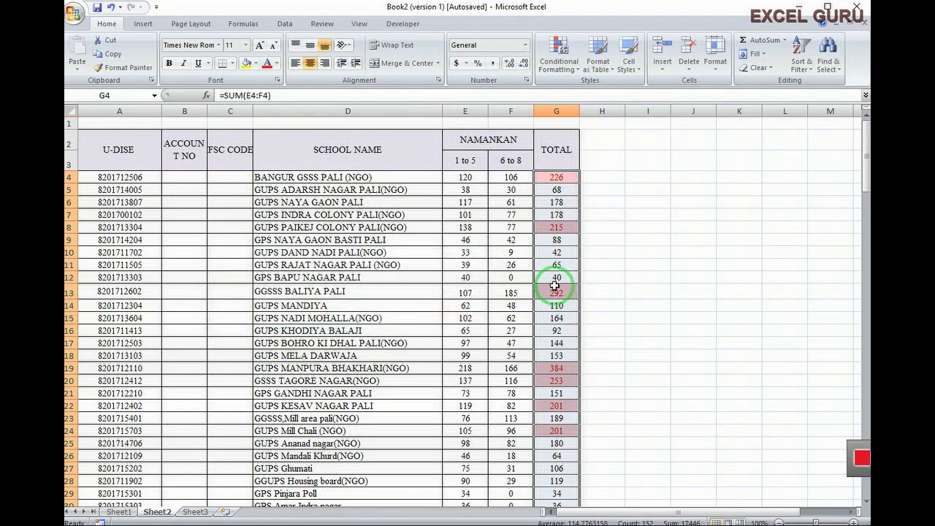
scroll(591, 199, "down", 3)
scroll(591, 199, "down", 17)
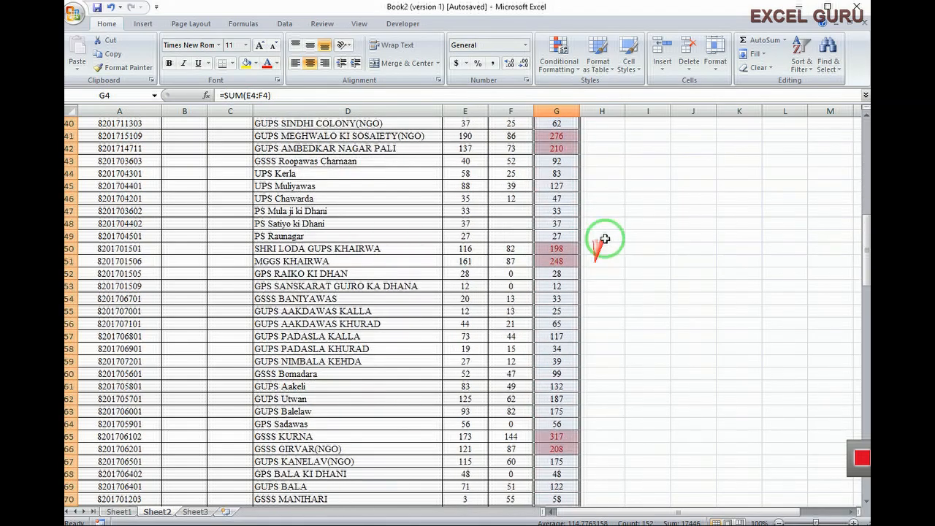
scroll(596, 230, "up", 9)
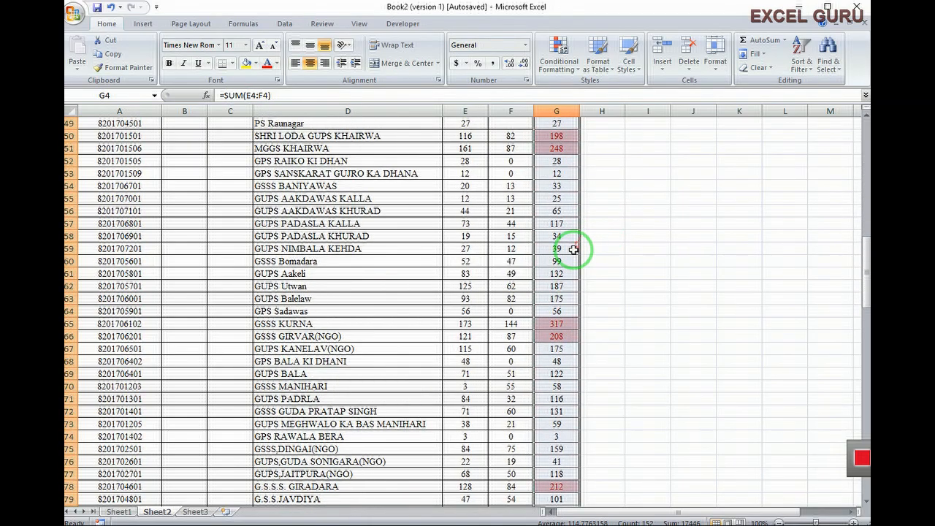
Apply a Less Than rule of 193.5 to the TOTAL values using Yellow Fill with Dark Yellow Text
left_click(559, 54)
mouse_move(614, 97)
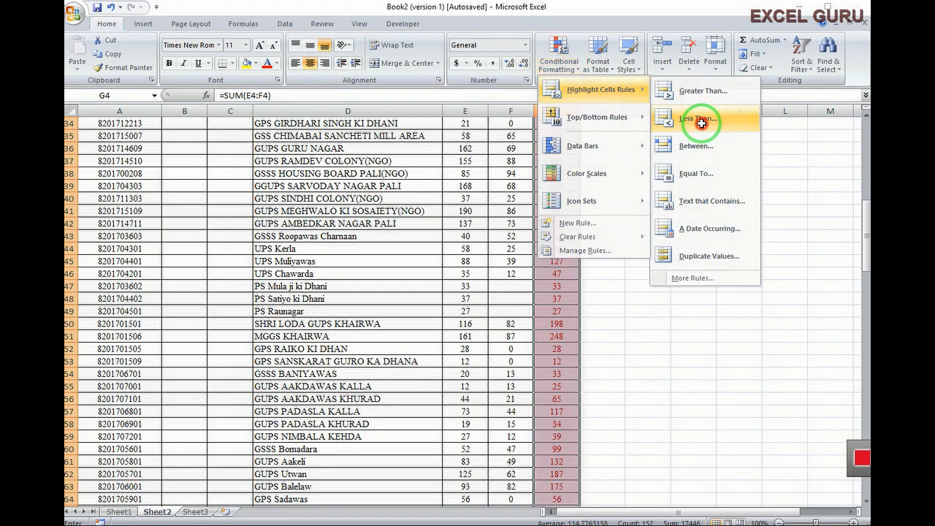
left_click(702, 128)
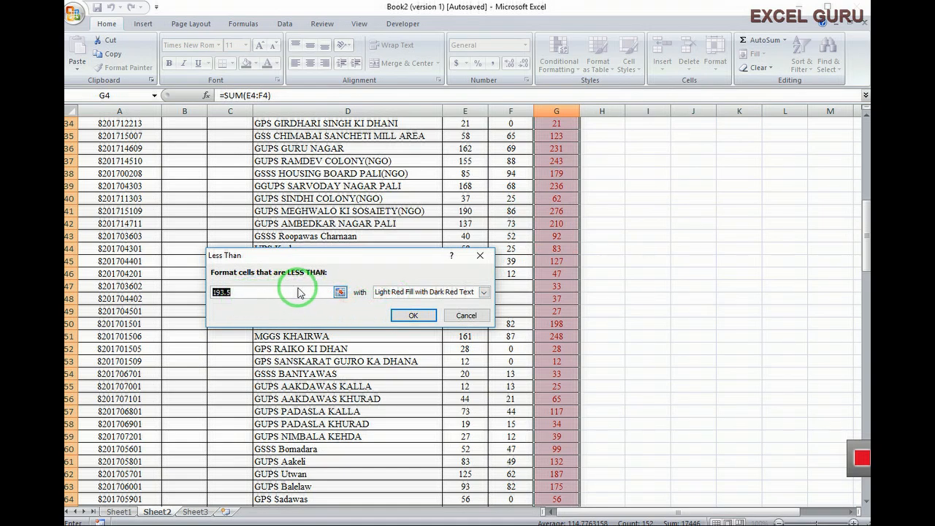
scroll(559, 209, "up", 5)
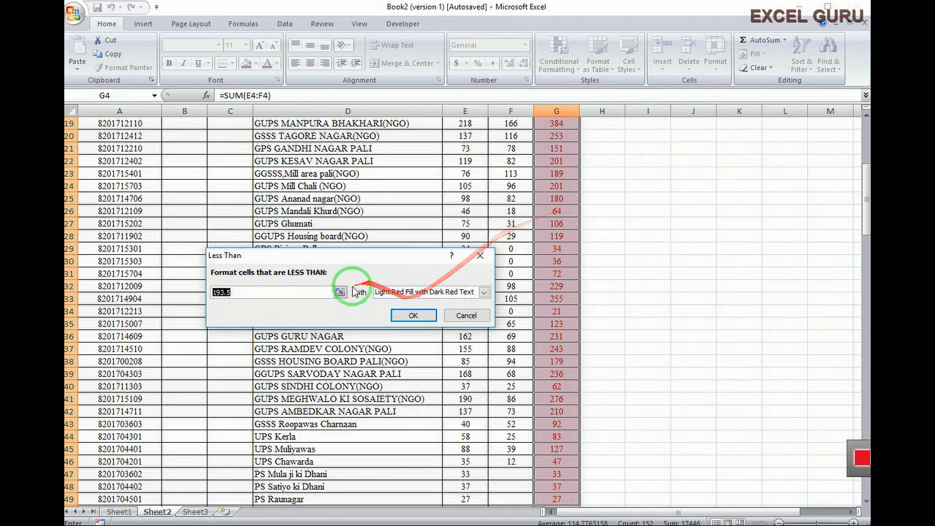
left_click(413, 315)
scroll(601, 317, "up", 6)
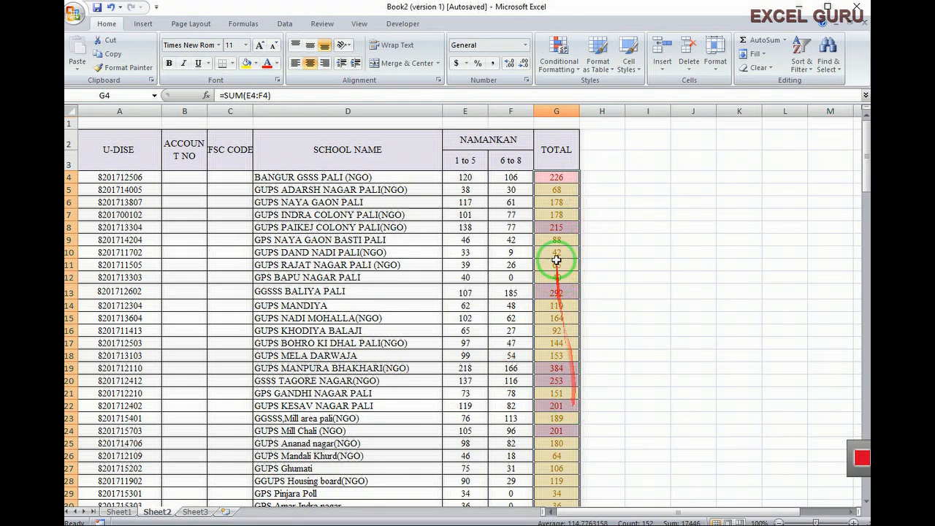
scroll(568, 416, "down", 2)
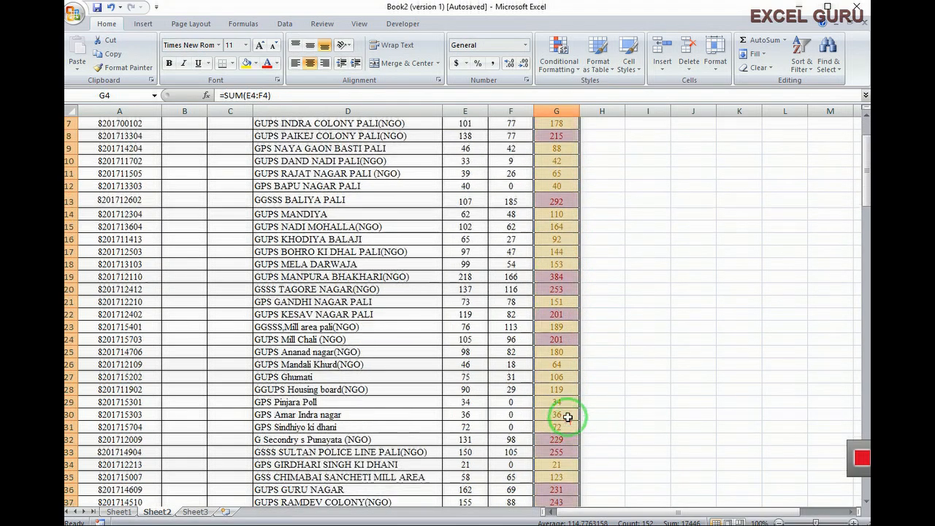
scroll(594, 208, "up", 2)
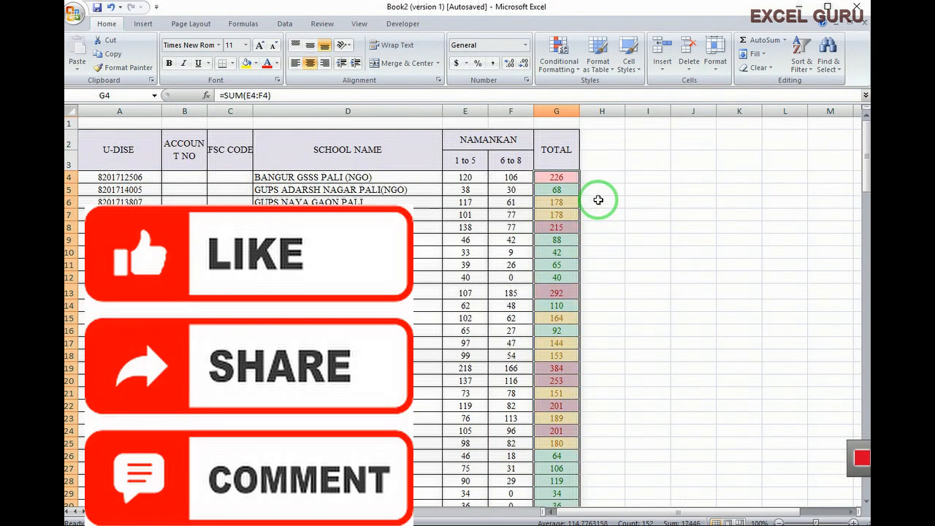
Highlight the TOTAL values between 200 and 250 using Light Red Fill with Dark Red Text
left_click(559, 55)
mouse_move(633, 95)
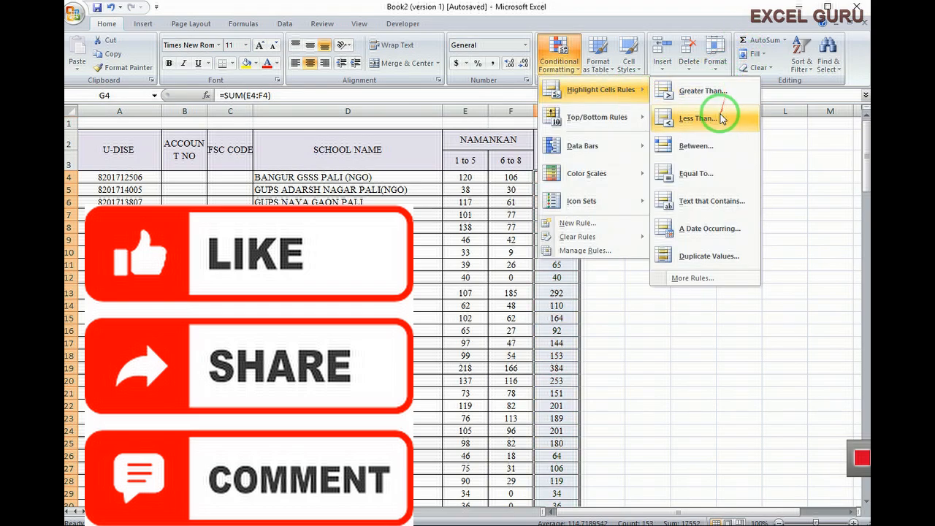
left_click(698, 146)
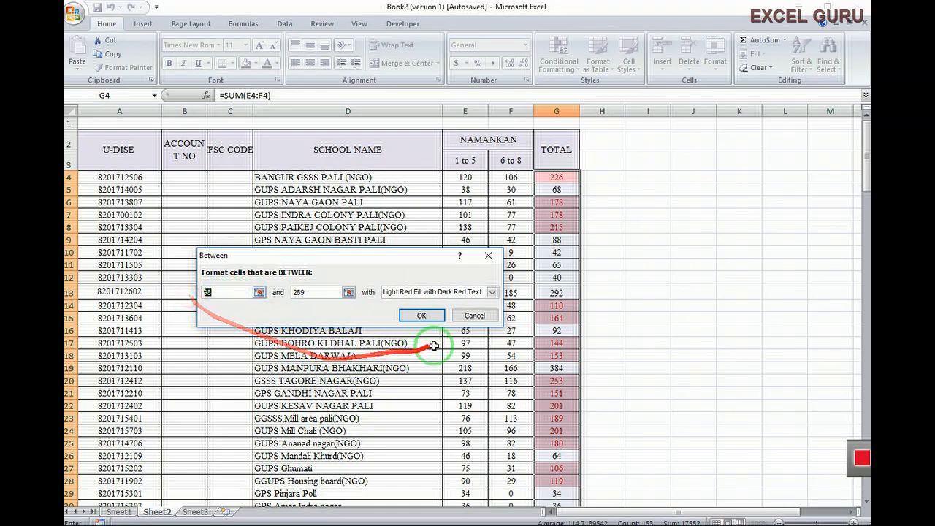
type("200")
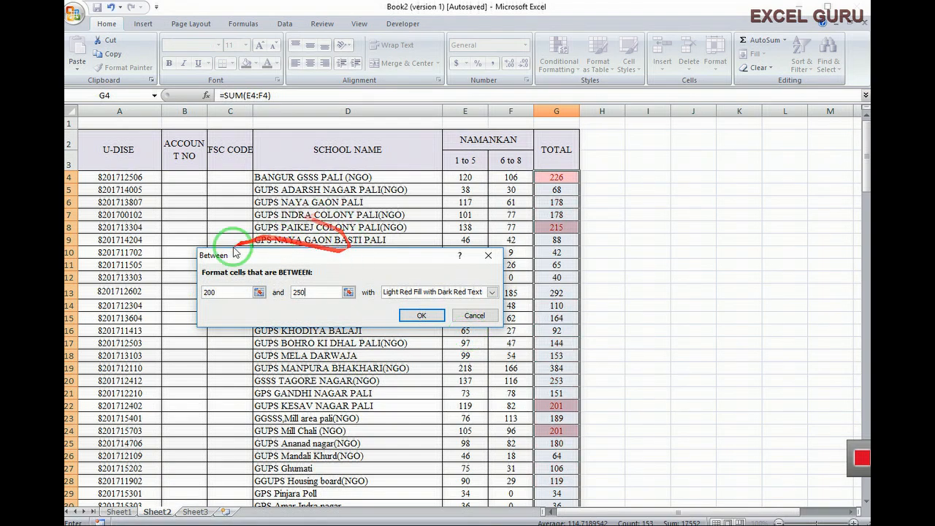
double_click(300, 293)
type("250")
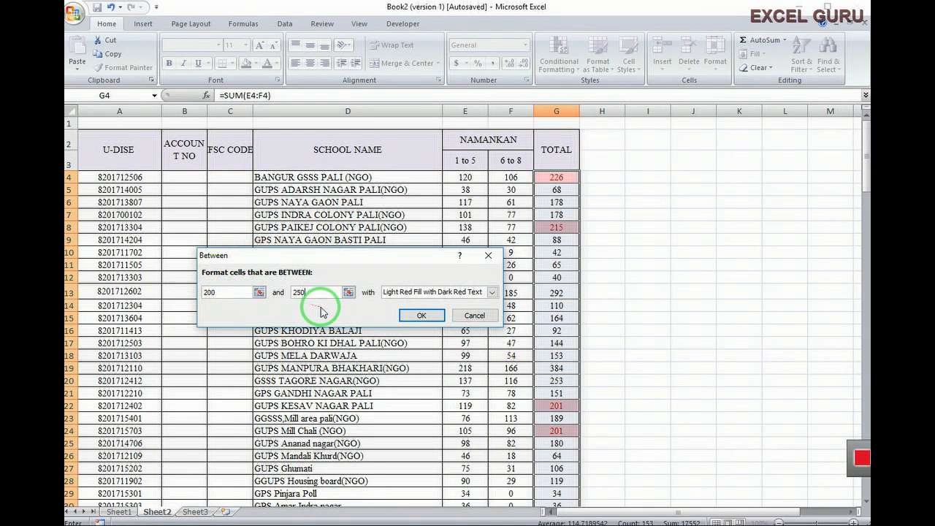
left_click(422, 317)
Look through the TOTAL column for cells highlighted by the Between rule
scroll(547, 157, "down", 2)
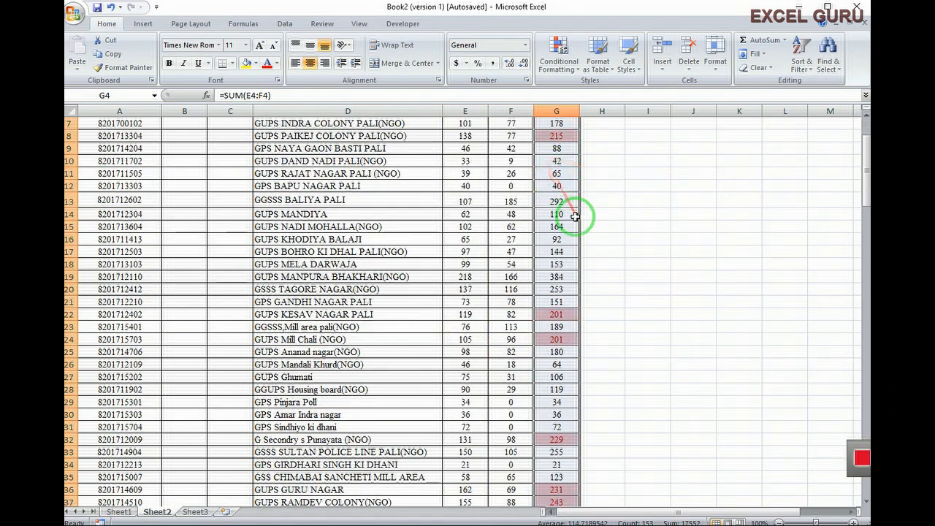
scroll(575, 216, "up", 2)
scroll(578, 202, "down", 6)
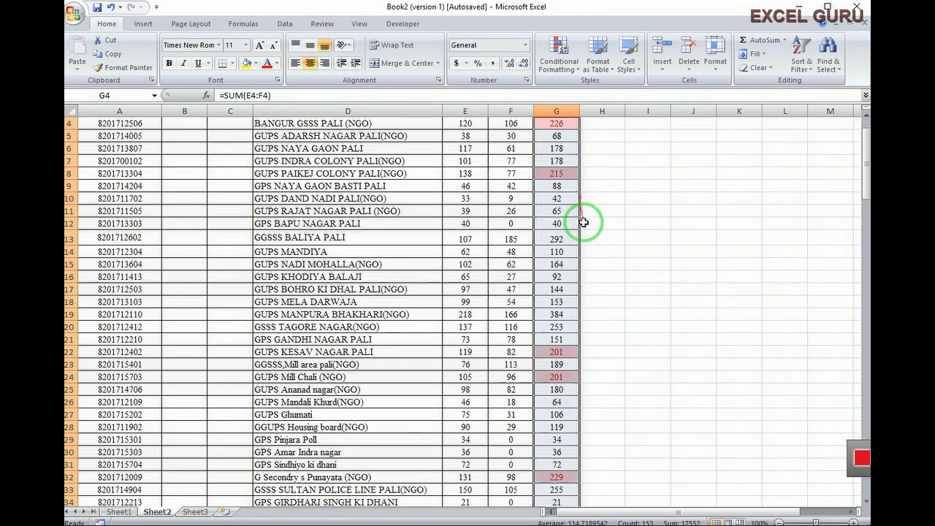
scroll(596, 273, "down", 2)
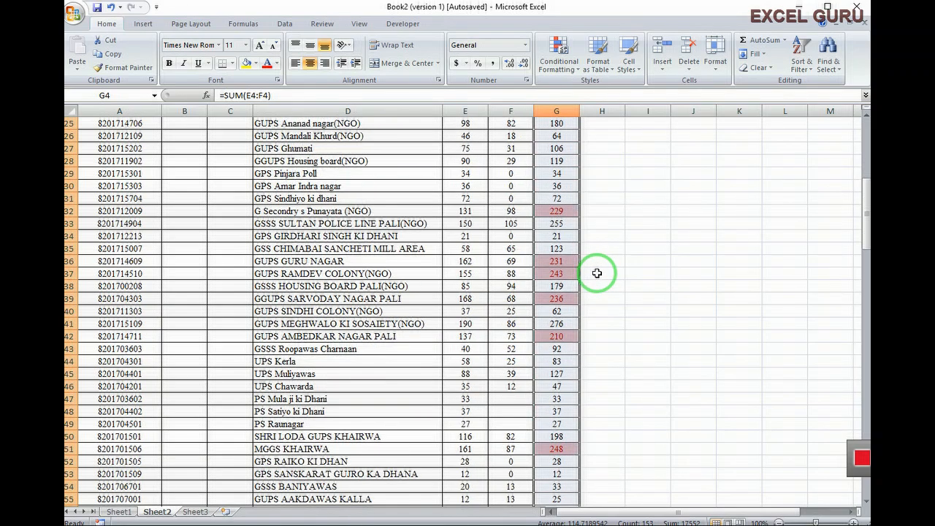
scroll(596, 270, "down", 9)
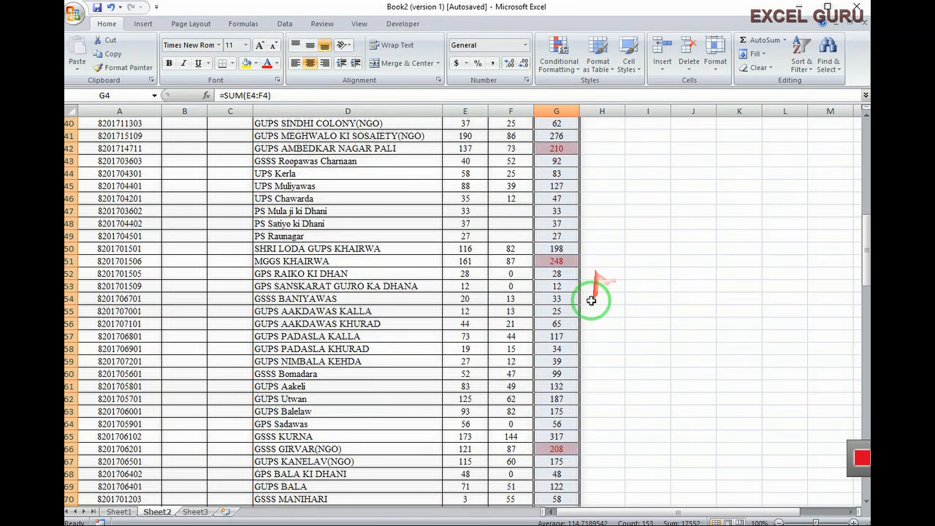
scroll(585, 323, "down", 13)
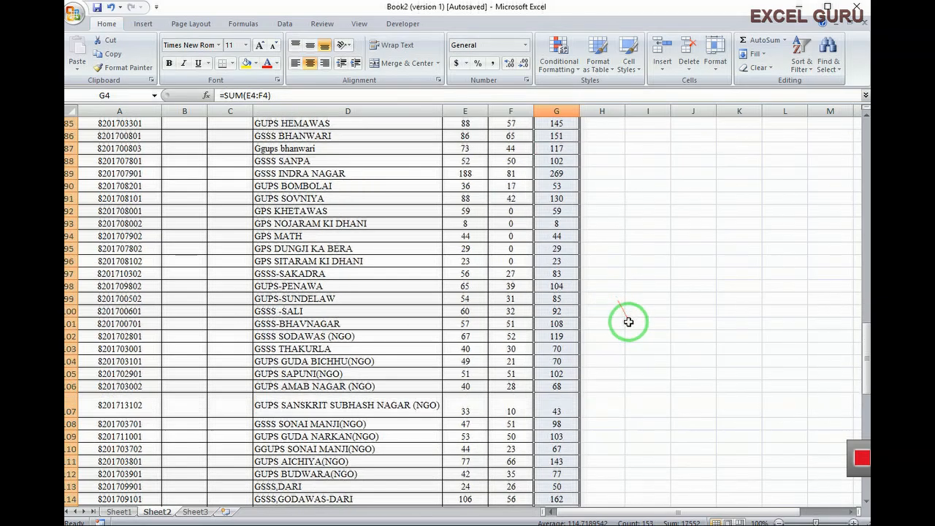
Highlight the TOTAL values equal to 201 using Light Red Fill with Dark Red Text
scroll(628, 324, "down", 8)
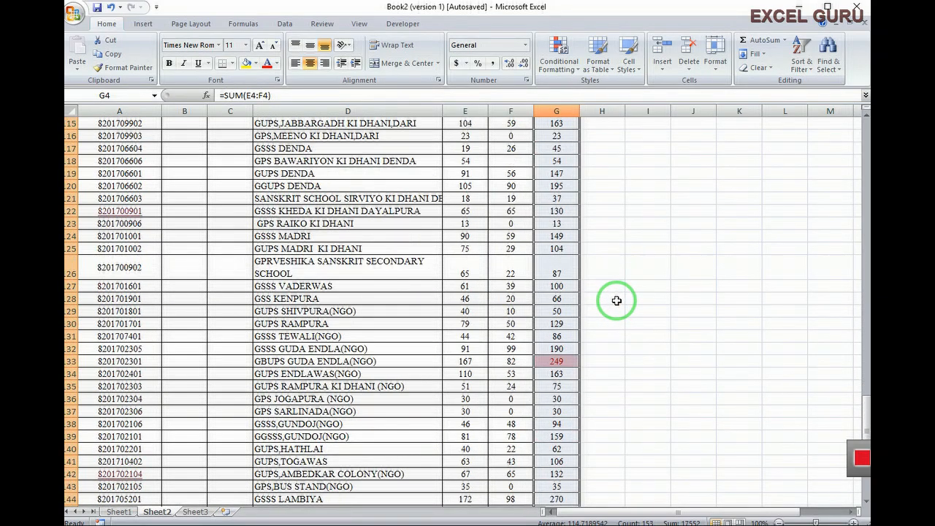
scroll(618, 289, "down", 10)
scroll(611, 234, "up", 10)
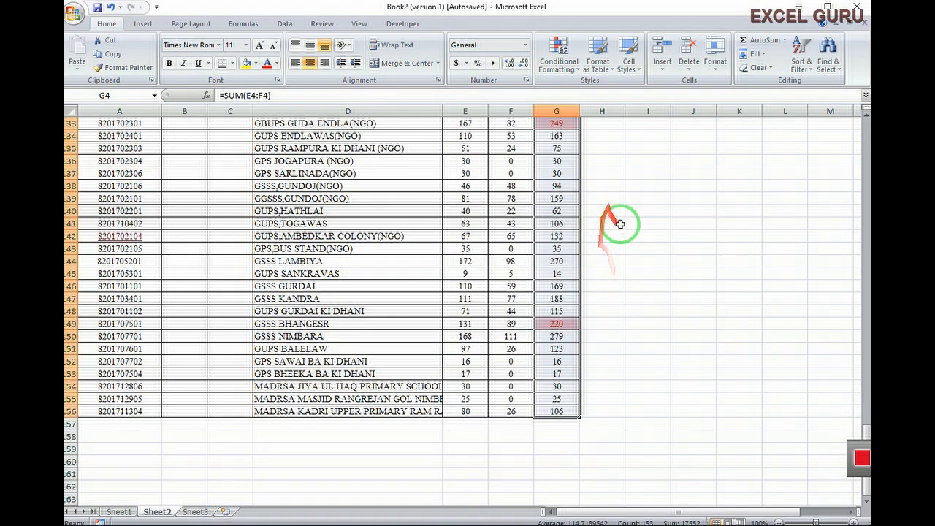
left_click(558, 55)
mouse_move(632, 101)
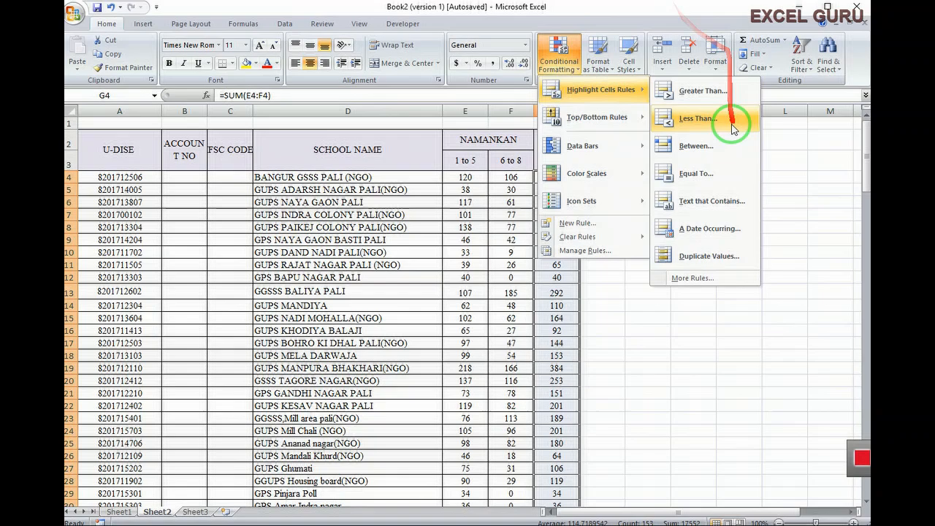
left_click(698, 177)
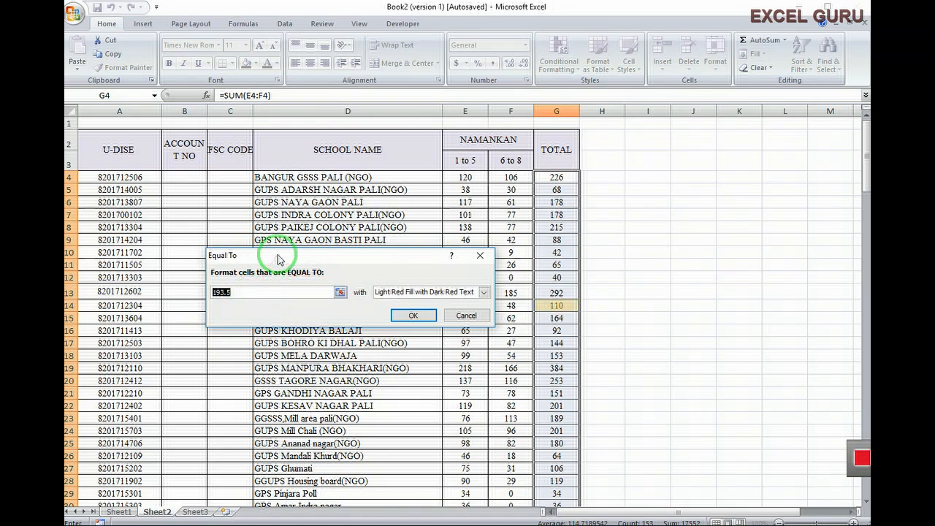
type("201")
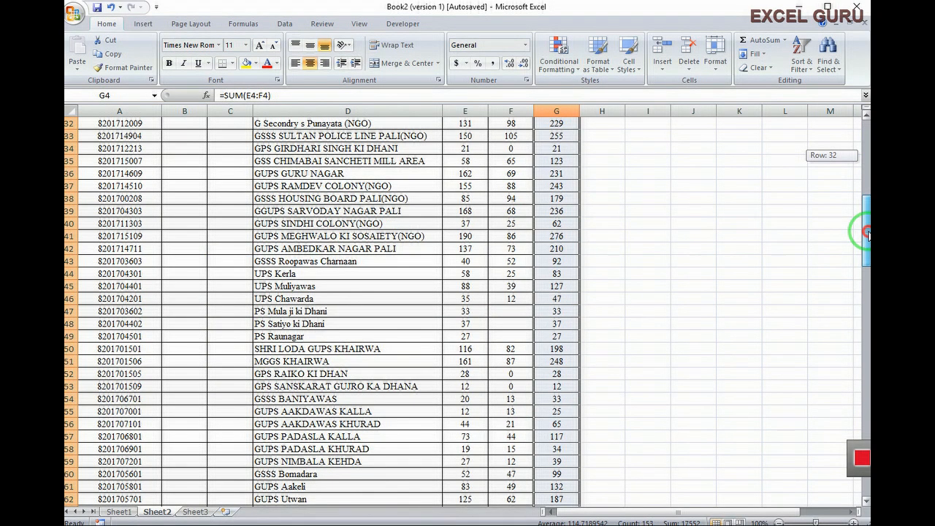
left_click_drag(862, 229, 862, 131)
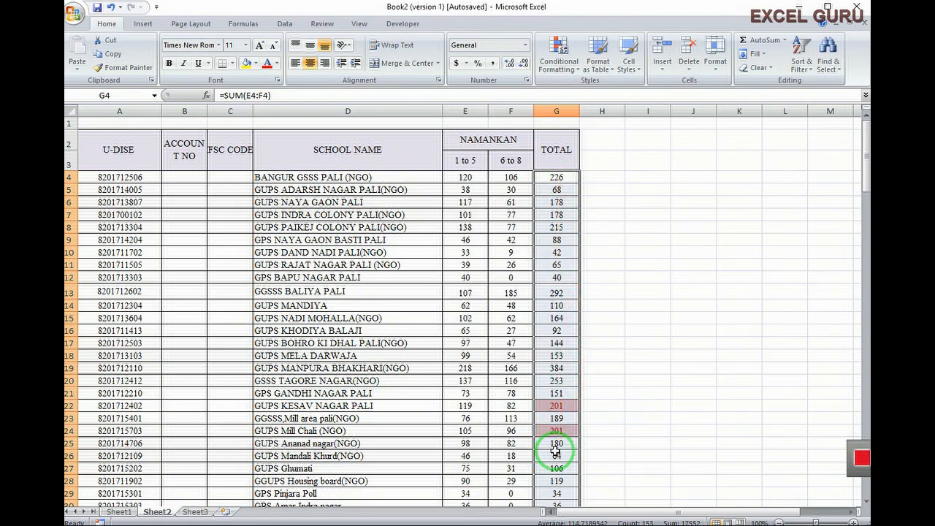
Apply a Text That Contains rule for 151 to the TOTAL values using Light Red Fill with Dark Red Text, and check the column
left_click(559, 55)
mouse_move(593, 93)
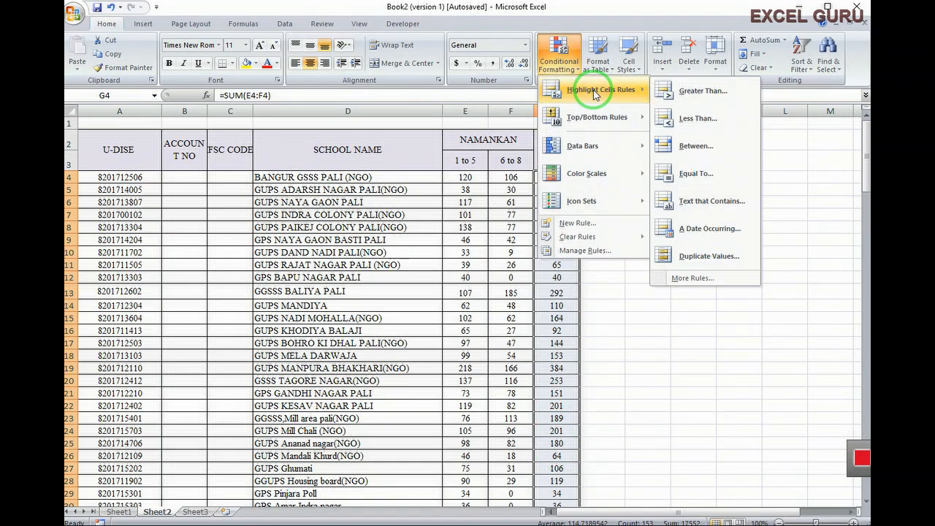
left_click(702, 203)
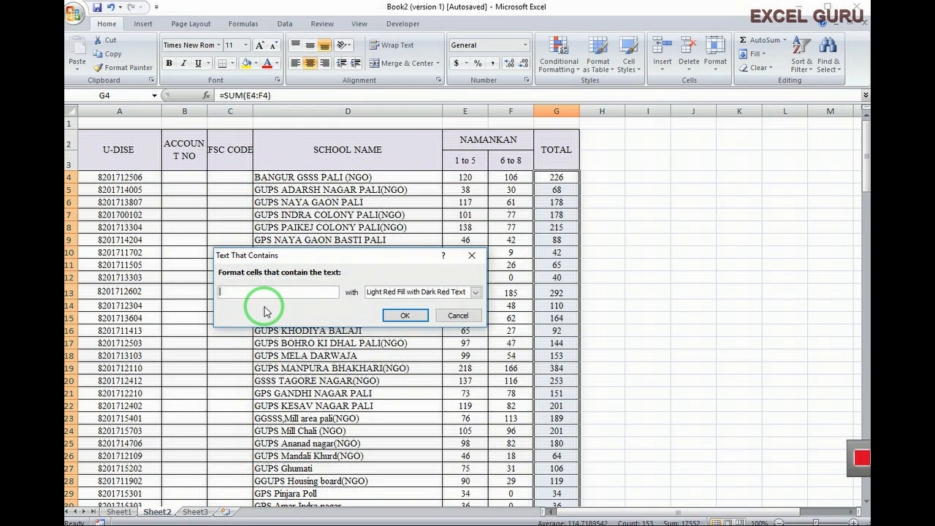
type("151")
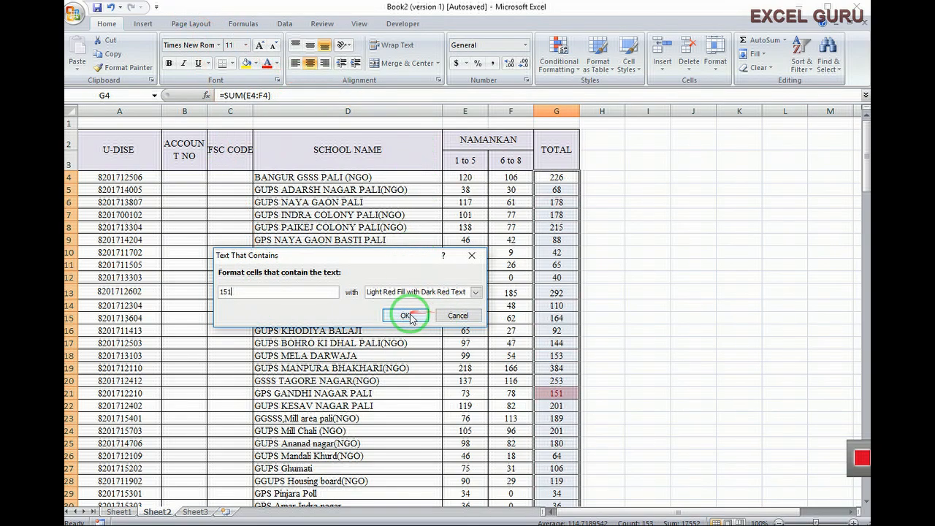
left_click(405, 315)
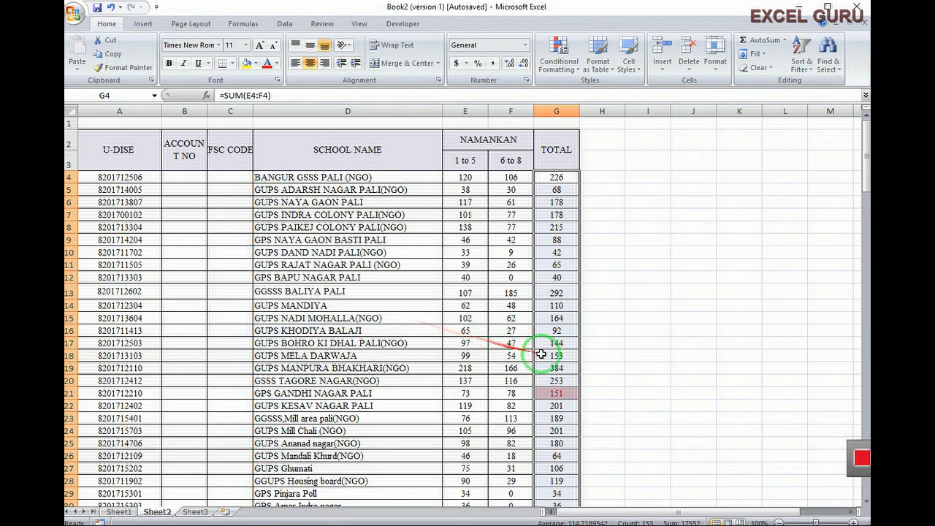
scroll(608, 294, "down", 3)
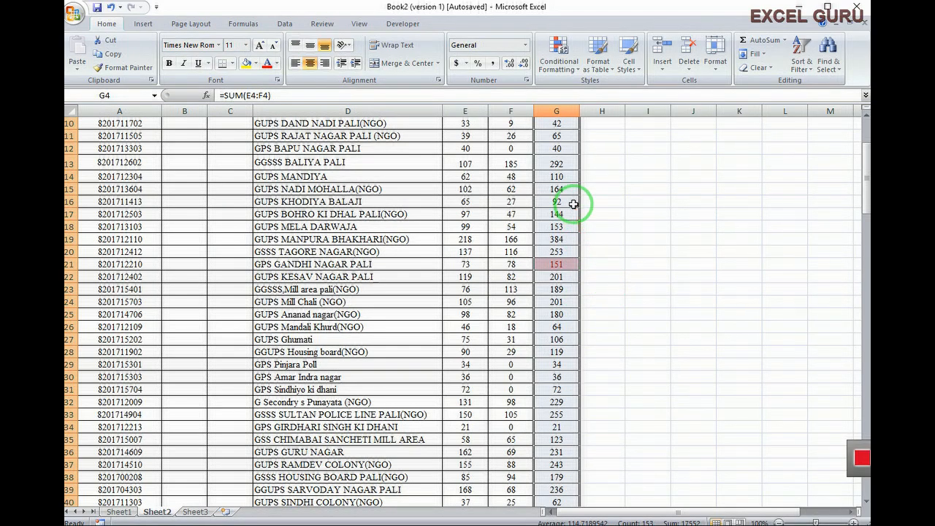
scroll(571, 256, "down", 1)
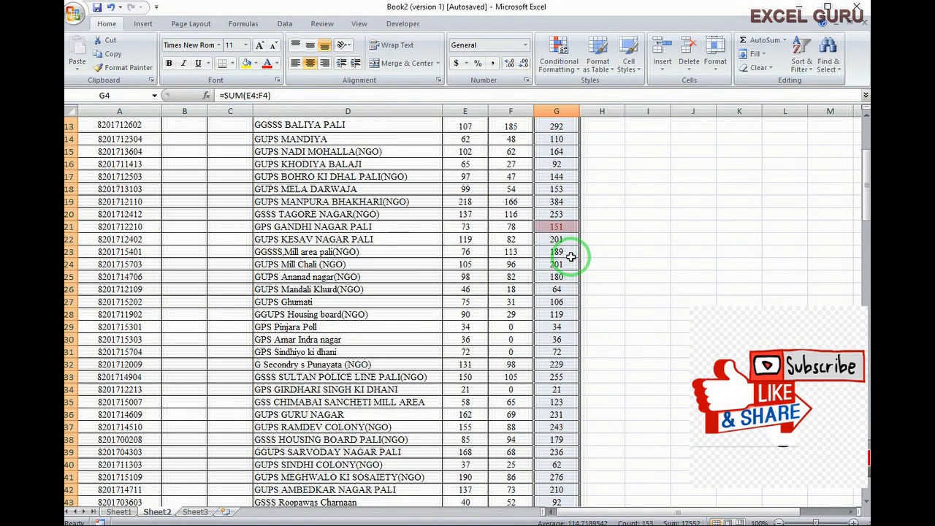
scroll(570, 256, "down", 8)
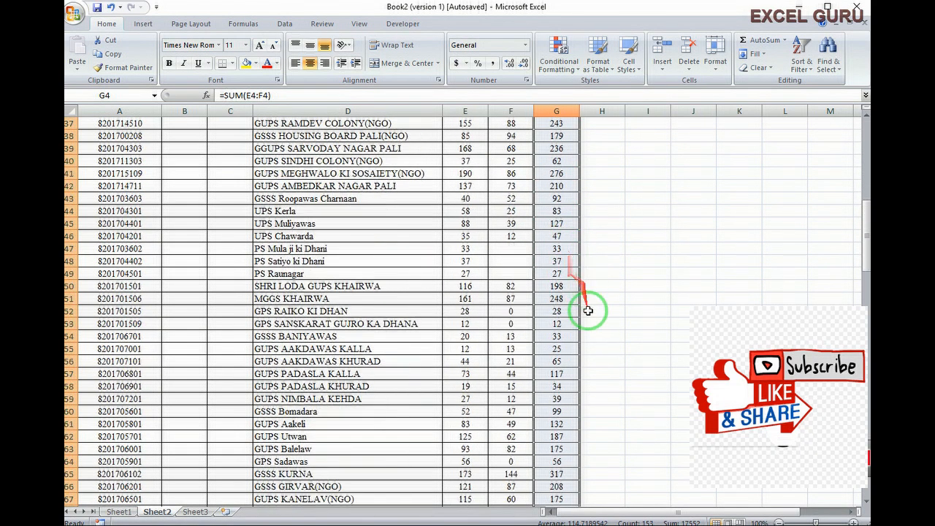
scroll(588, 311, "down", 2)
left_click_drag(865, 267, 865, 124)
Open the A Date Occurring rule for the TOTAL values and view its date options
left_click(574, 70)
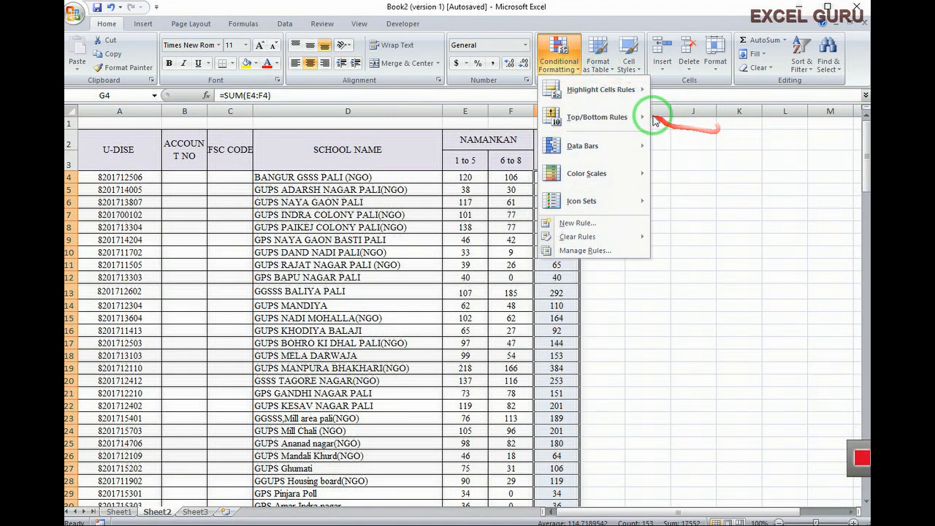
mouse_move(638, 90)
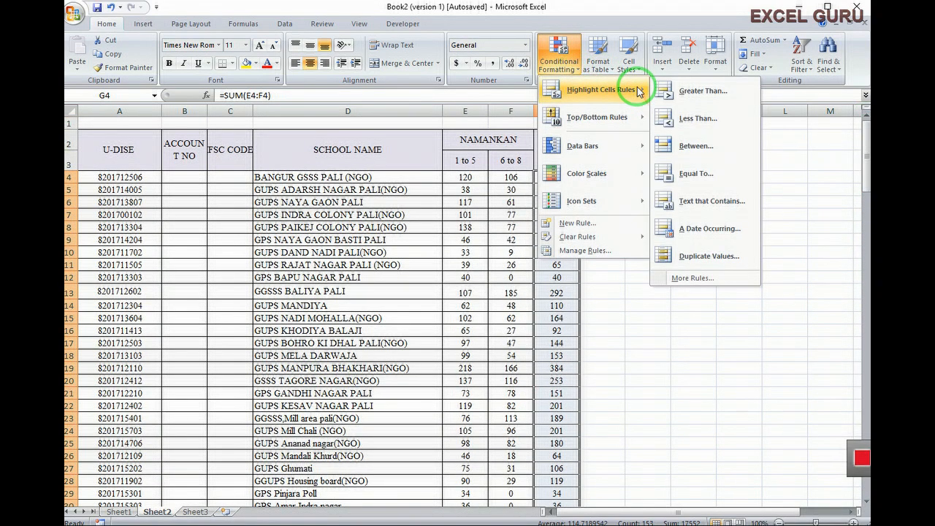
left_click(708, 230)
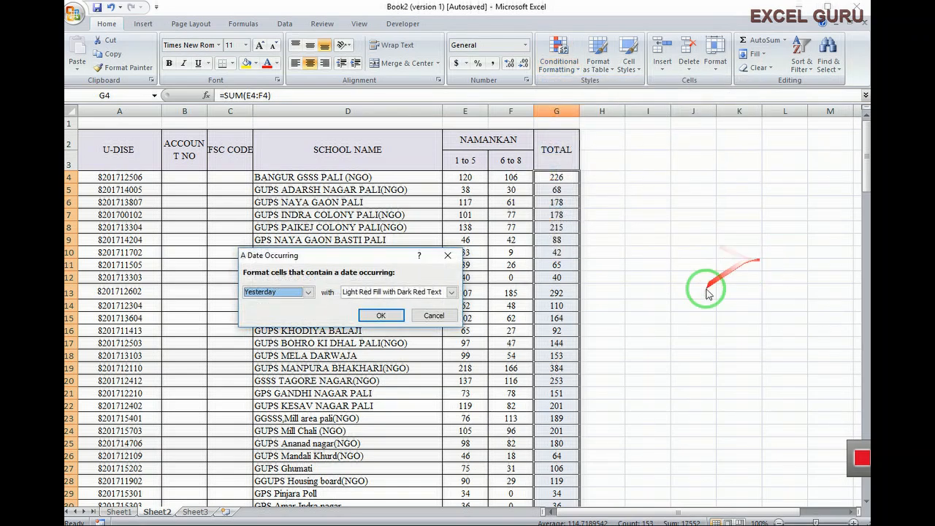
left_click(307, 292)
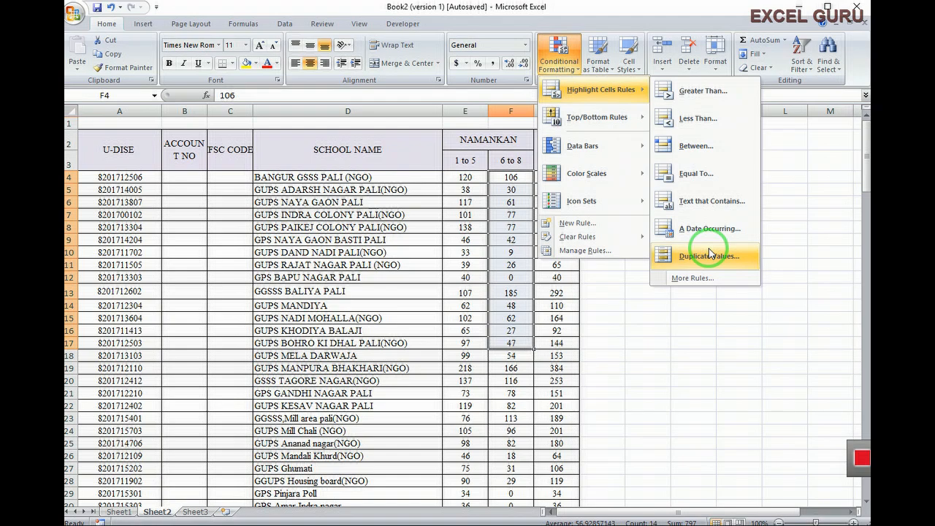
Apply Duplicate Values rules to the 6 to 8 cells F4:F17 and U-DISE cells A4:A24 using Light Red Fill with Dark Red Text
left_click(710, 255)
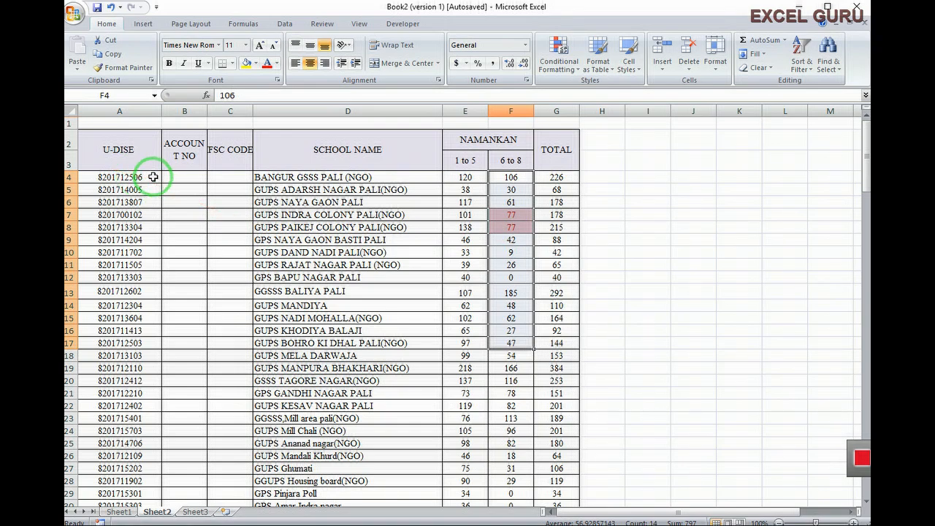
left_click_drag(153, 177, 152, 427)
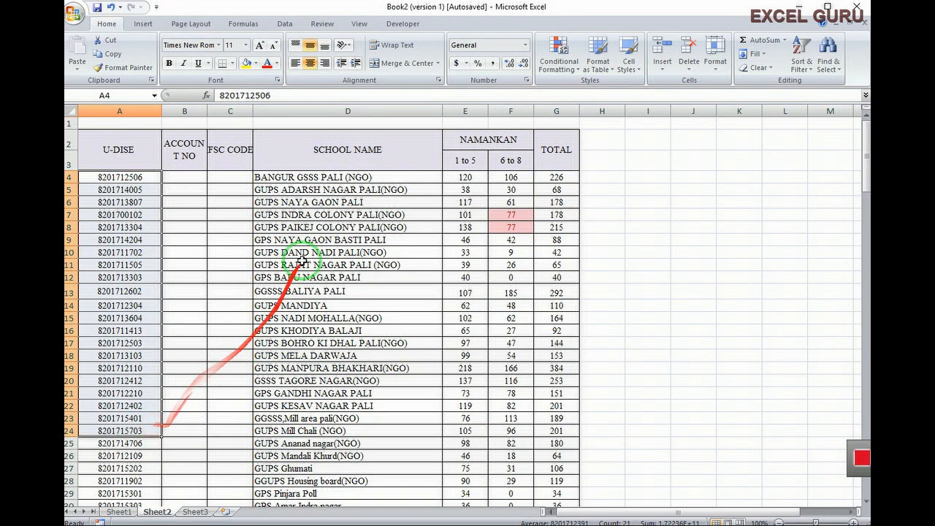
left_click(567, 67)
mouse_move(577, 89)
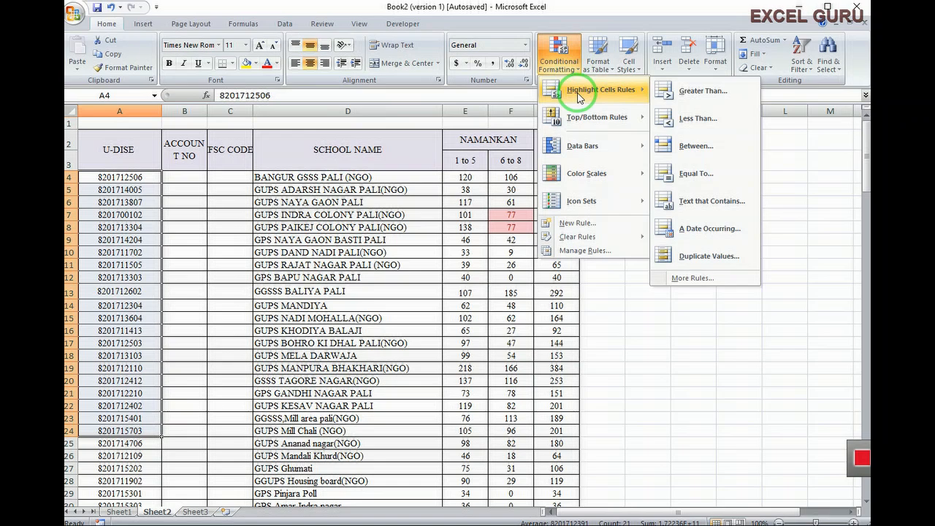
left_click(711, 257)
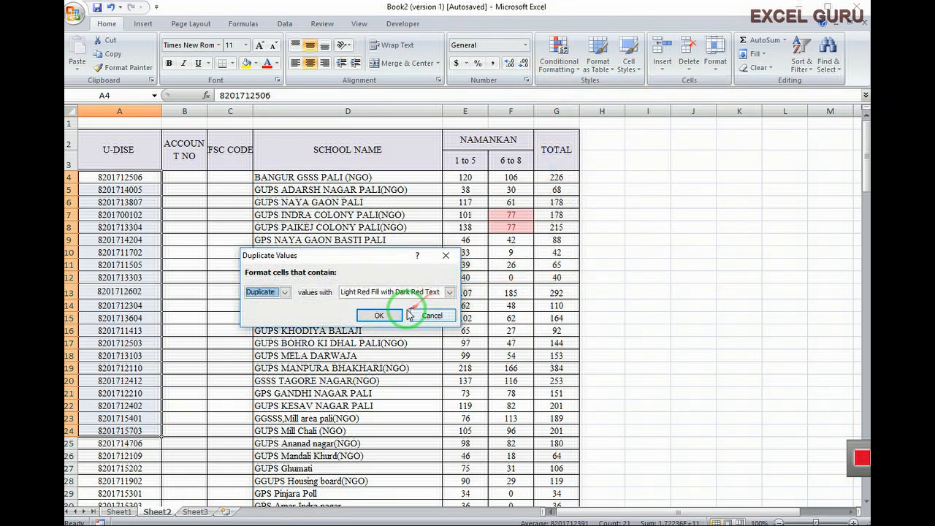
left_click(382, 315)
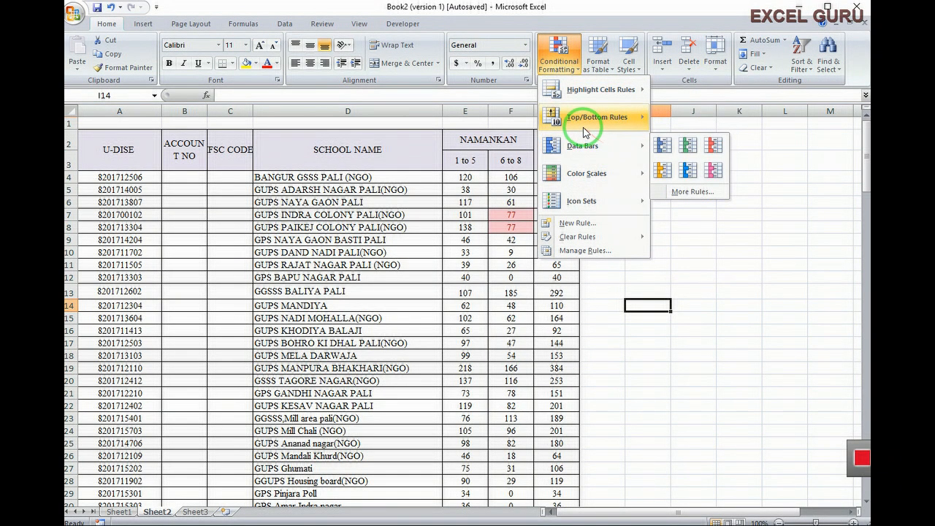
Highlight the top 10 items in the 1 to 5 cells E4:E29 using Light Red Fill with Dark Red Text
mouse_move(584, 132)
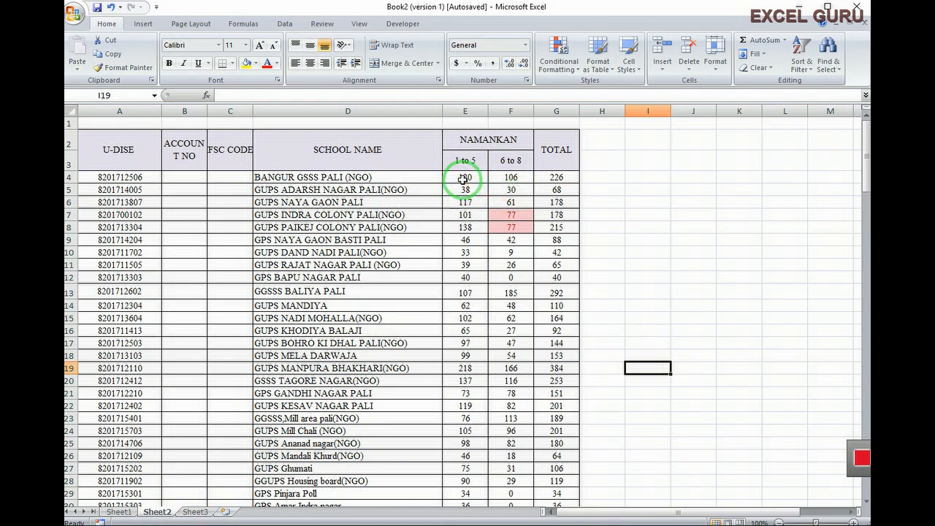
left_click_drag(463, 178, 466, 489)
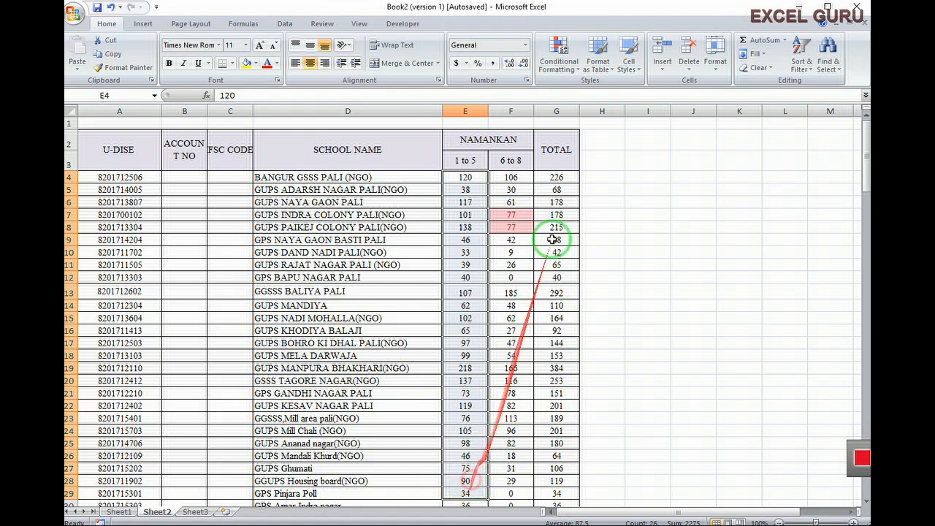
left_click(575, 75)
mouse_move(606, 117)
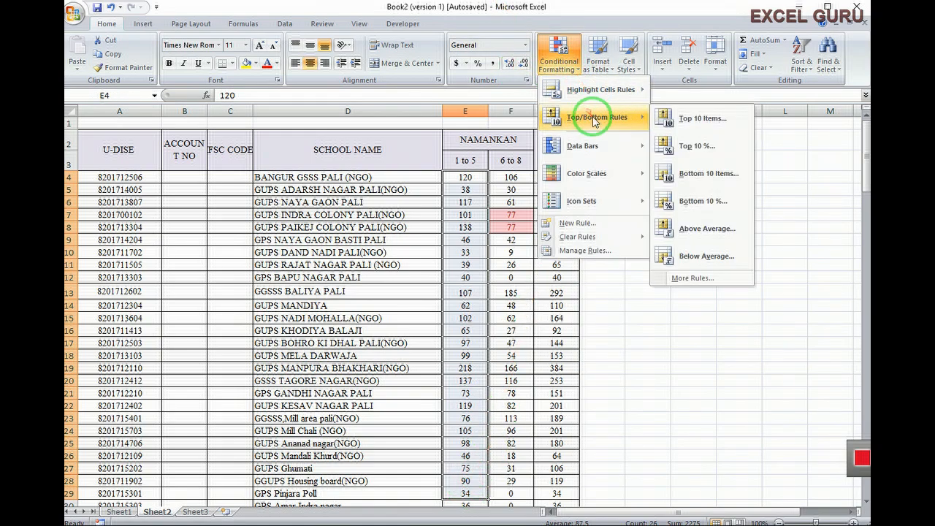
left_click(713, 123)
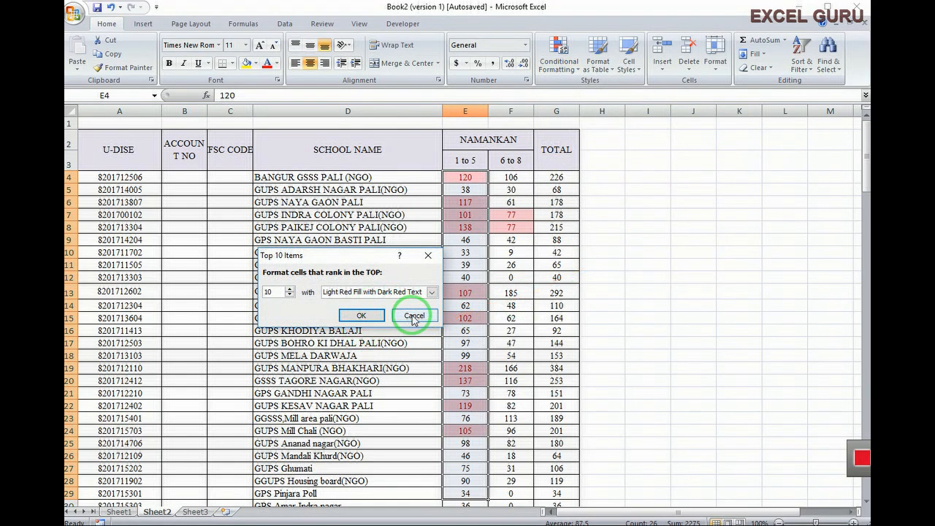
left_click(361, 316)
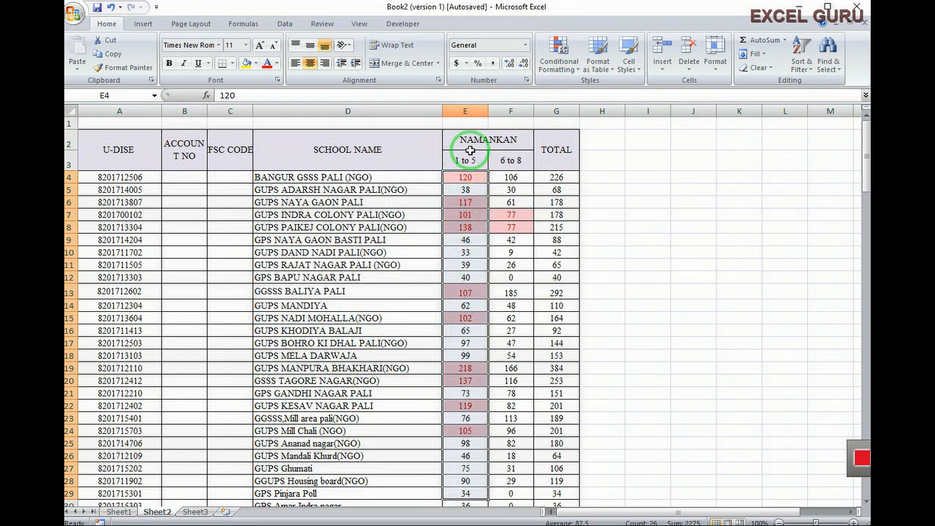
Highlight the bottom 10 items in the 1 to 5 cells E4:E29 using Yellow Fill with Dark Yellow Text
left_click_drag(466, 166, 434, 373)
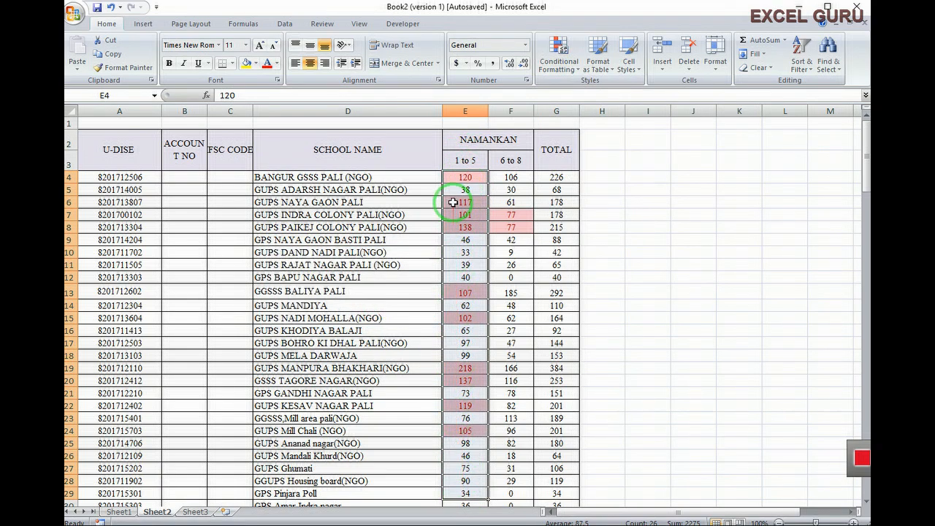
left_click(579, 73)
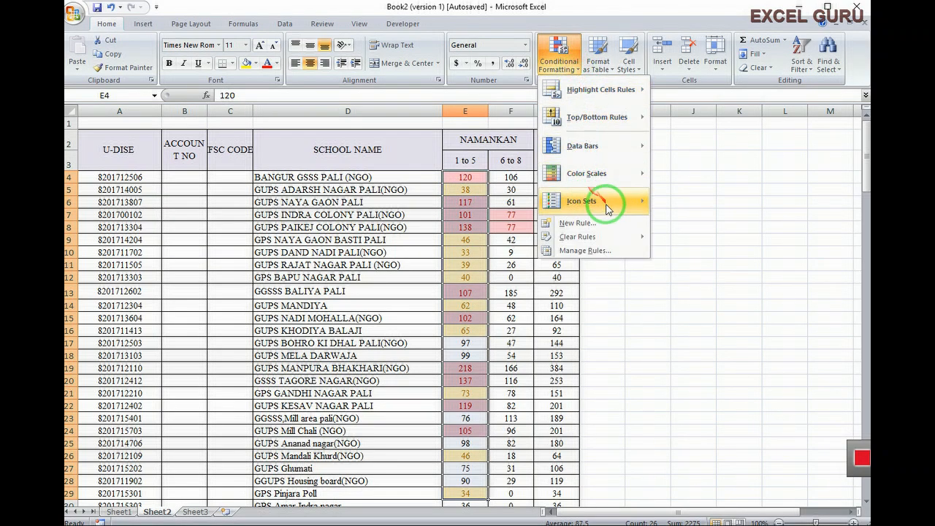
mouse_move(593, 200)
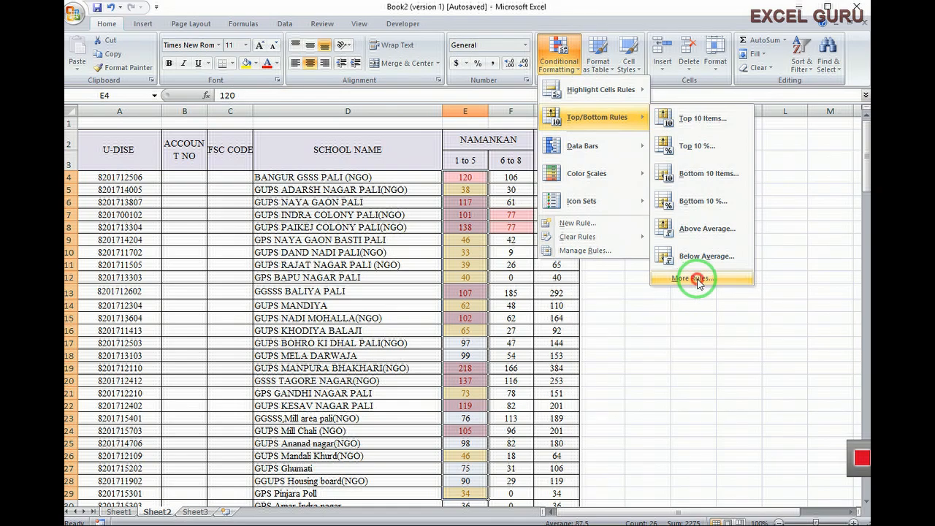
Set up a new formatting rule for the 1 to 5 cells E4:E29 that formats only values ranked in the top 3
left_click(694, 278)
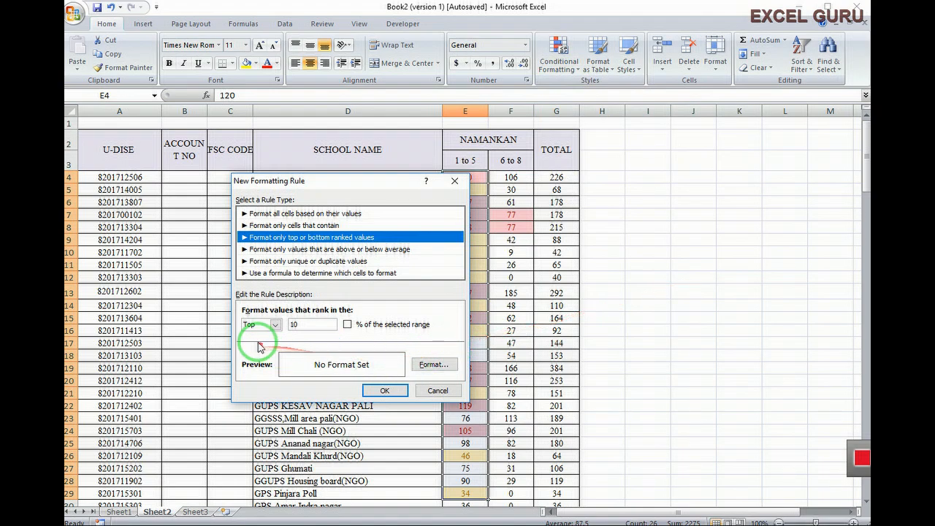
double_click(292, 324)
type("30")
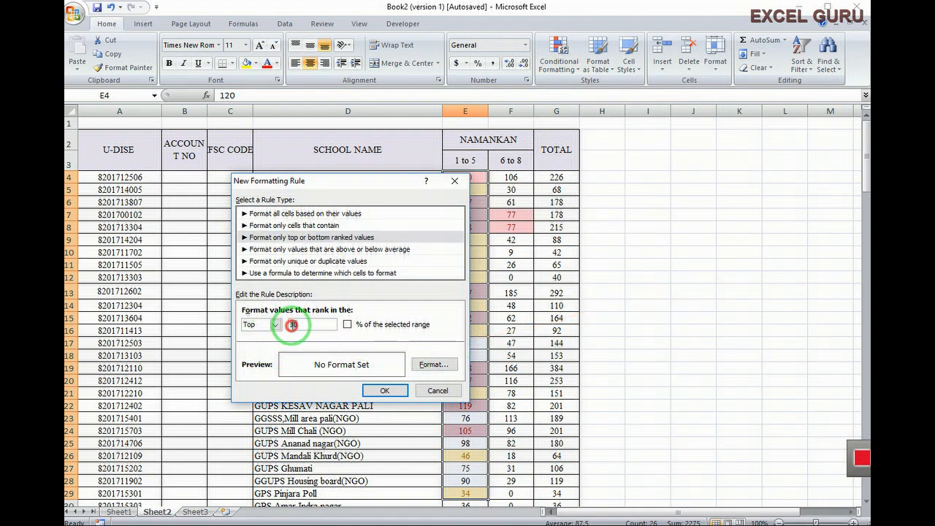
type("3")
left_click(313, 327)
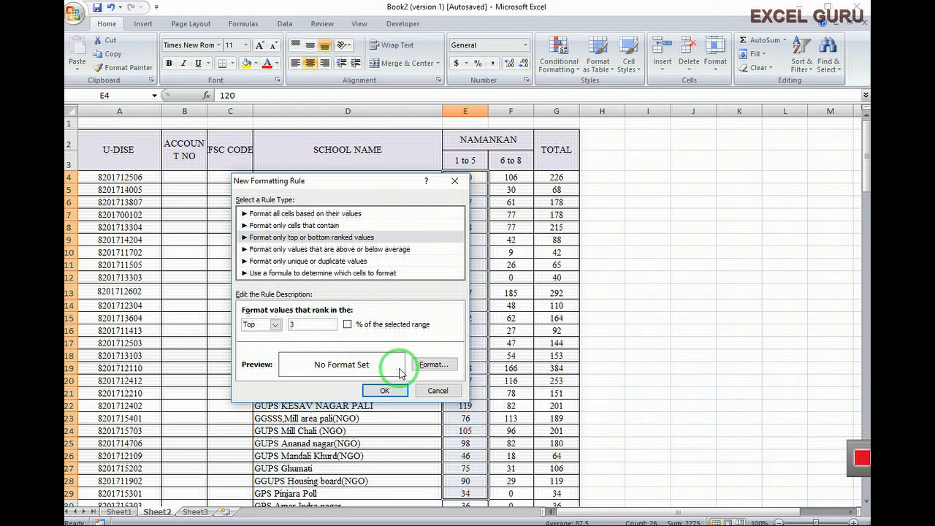
Give the top 3 rule a dark red font and light orange fill, and apply it to cells E4:E29
left_click(433, 367)
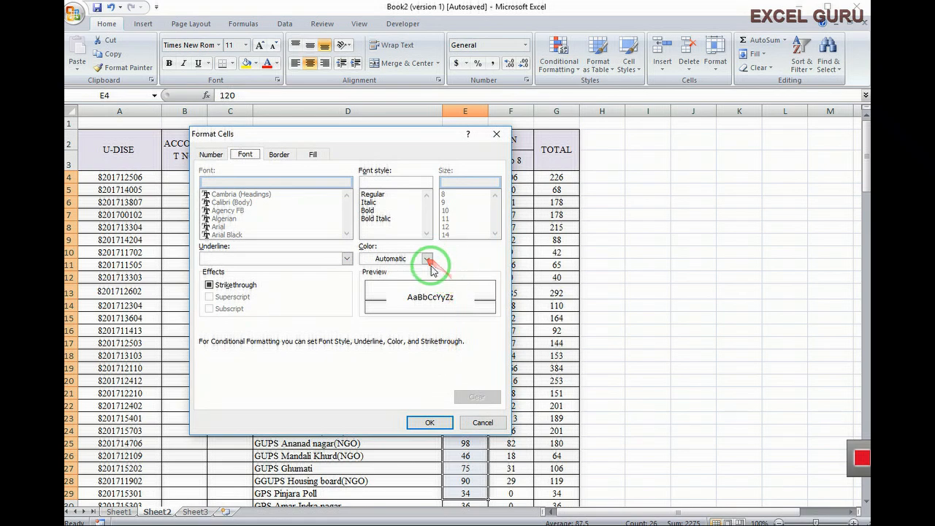
left_click(426, 259)
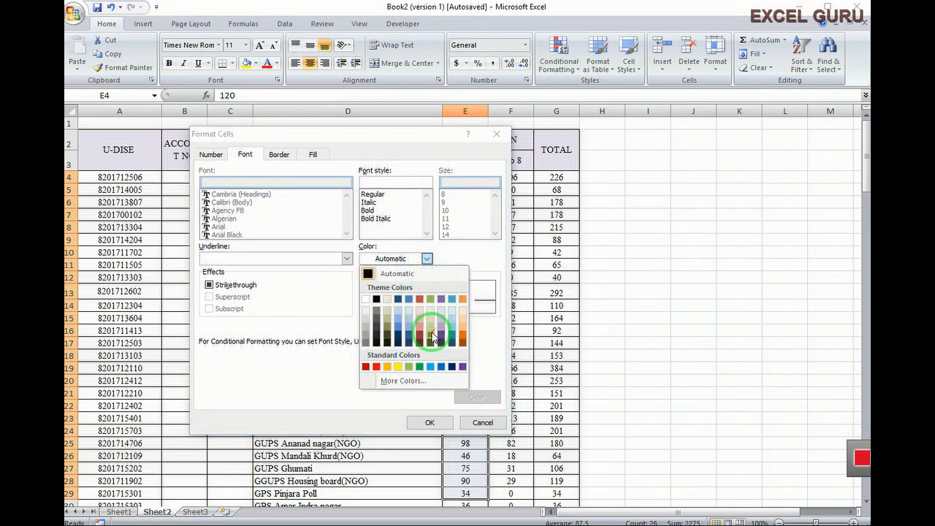
left_click(423, 338)
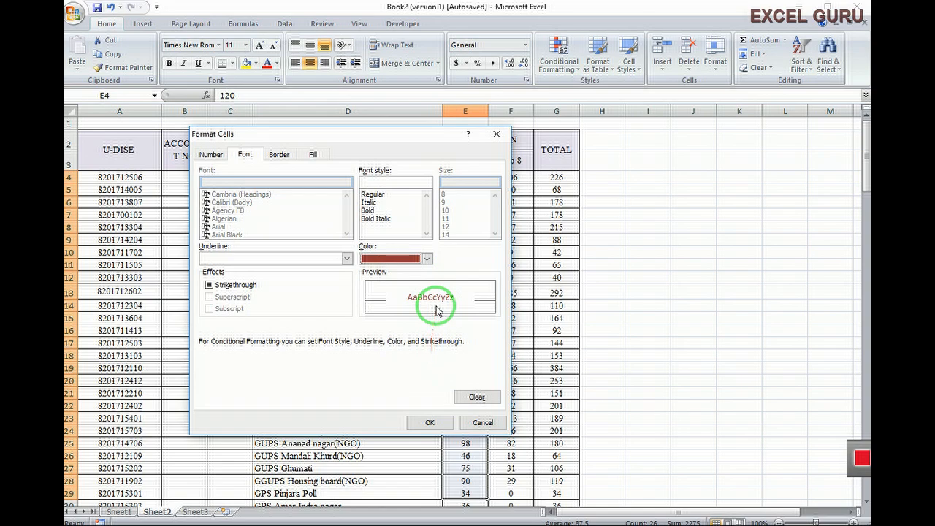
left_click(313, 154)
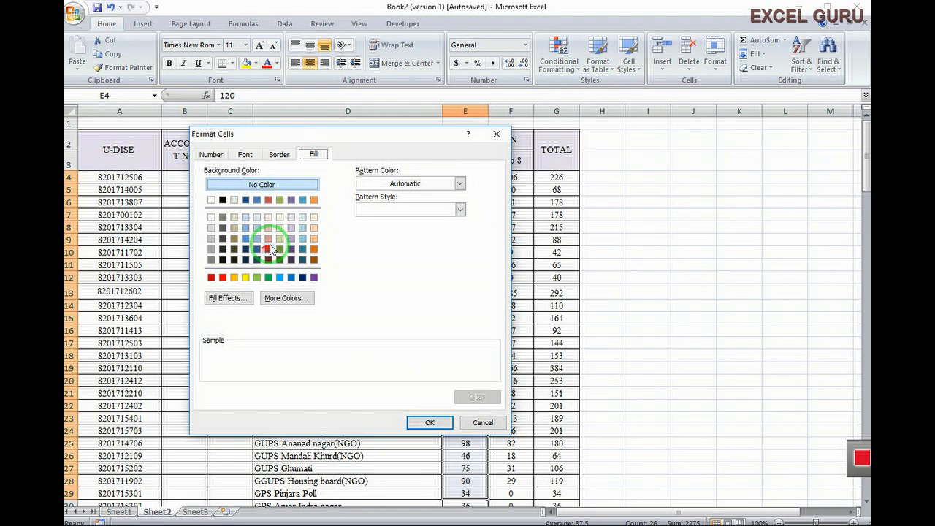
left_click(314, 241)
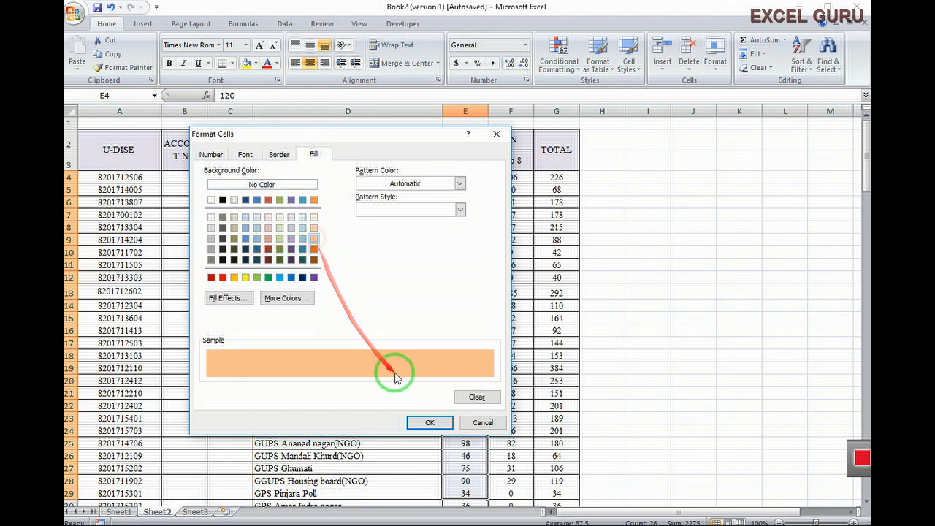
left_click(430, 422)
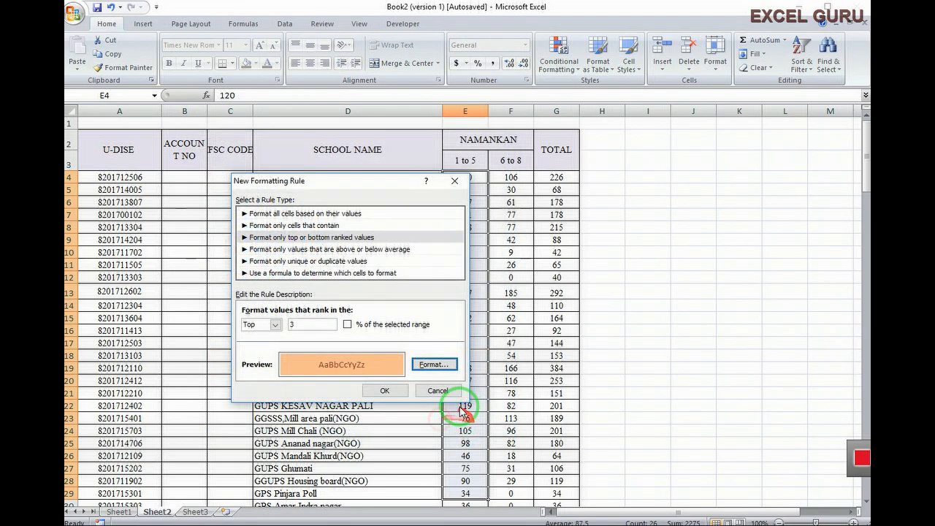
left_click(383, 391)
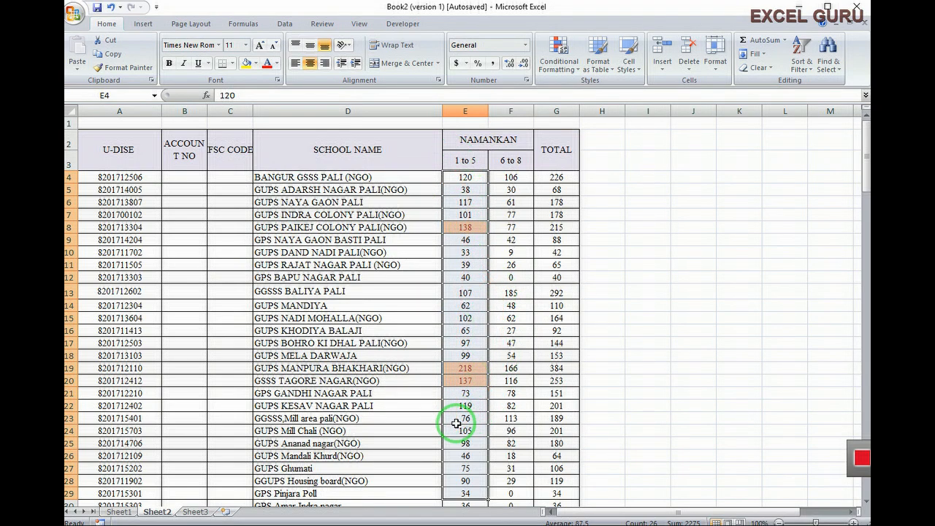
Look through the rest of the school list and return to its first rows to examine the highlighted 1 to 5 values
scroll(475, 372, "down", 14)
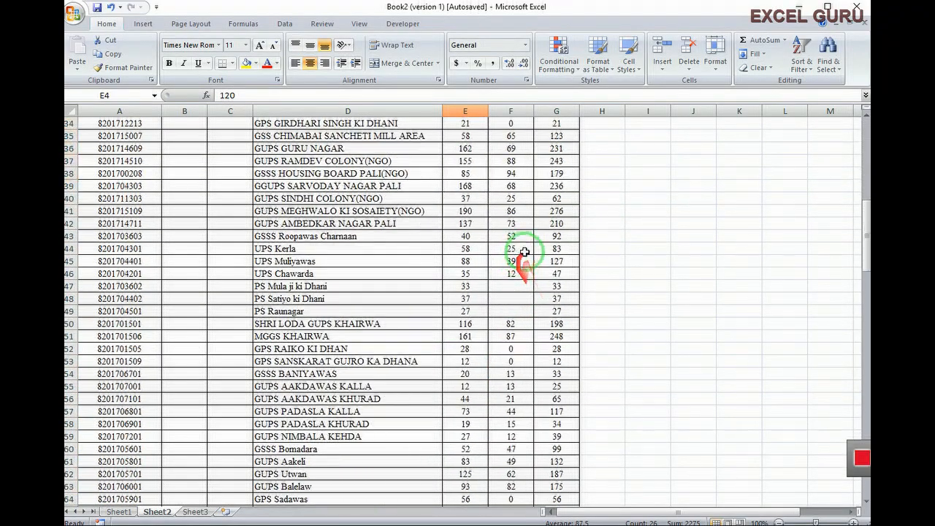
scroll(525, 261, "down", 20)
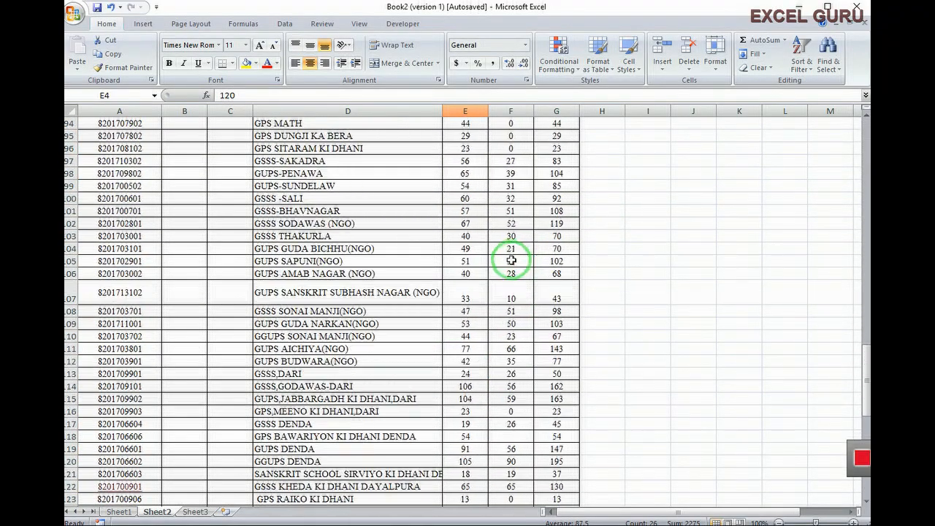
scroll(499, 216, "down", 4)
scroll(489, 214, "up", 6)
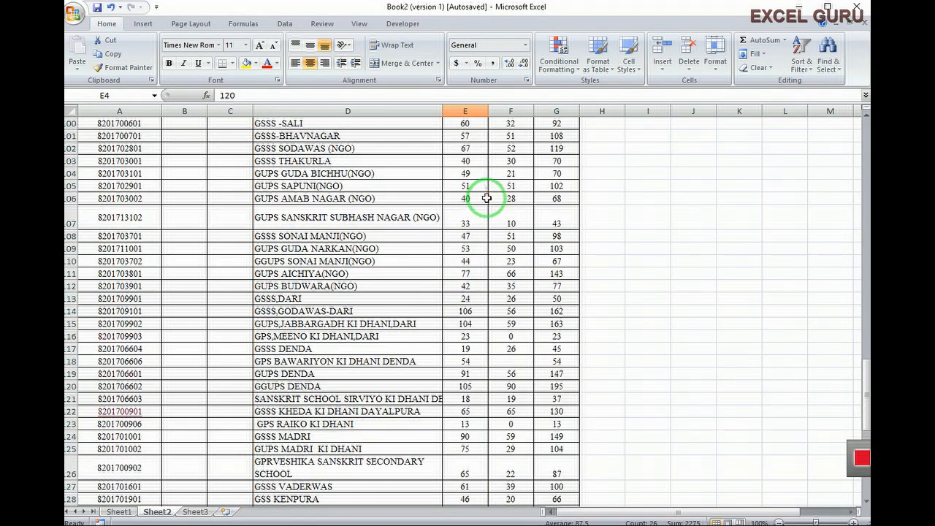
scroll(475, 242, "up", 14)
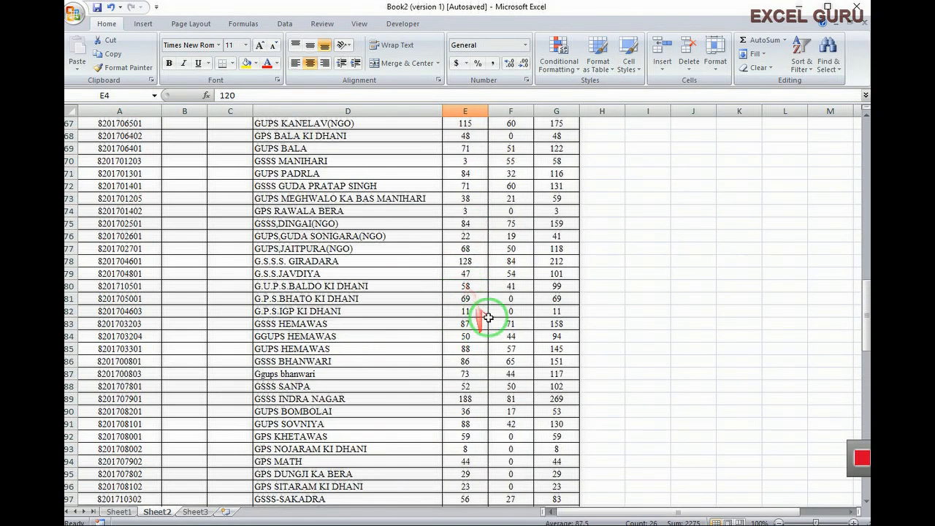
scroll(482, 364, "up", 15)
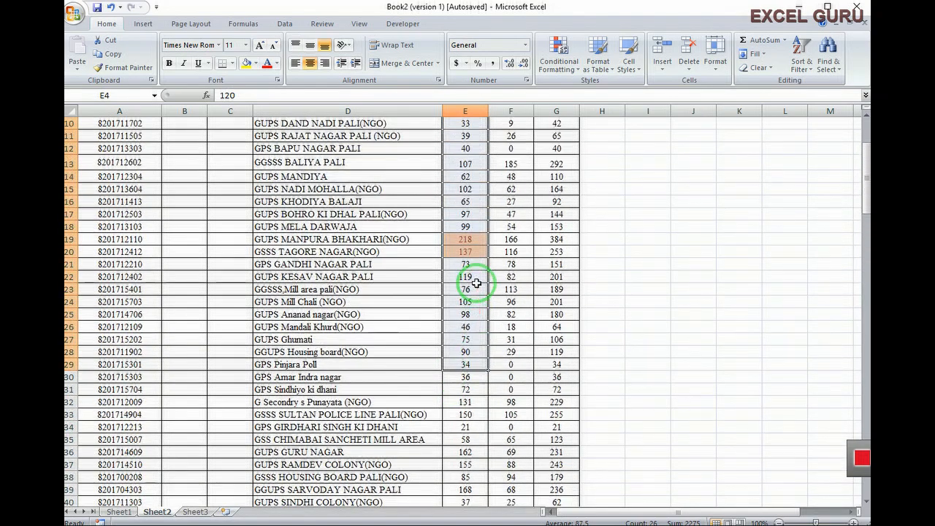
scroll(467, 288, "up", 2)
scroll(469, 288, "up", 1)
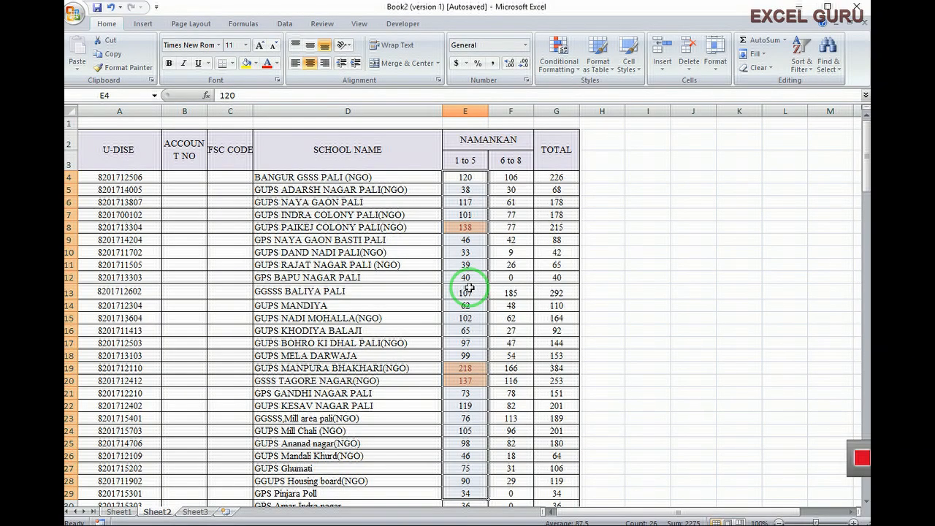
Preview the Above Average and Below Average rules on the 1 to 5 cells E4:E29, cancelling both
left_click(559, 55)
mouse_move(597, 117)
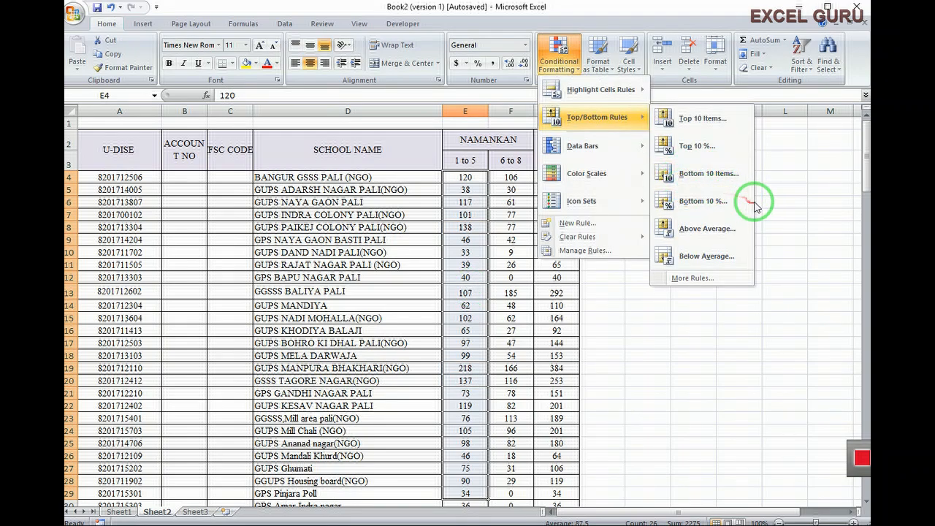
left_click(707, 231)
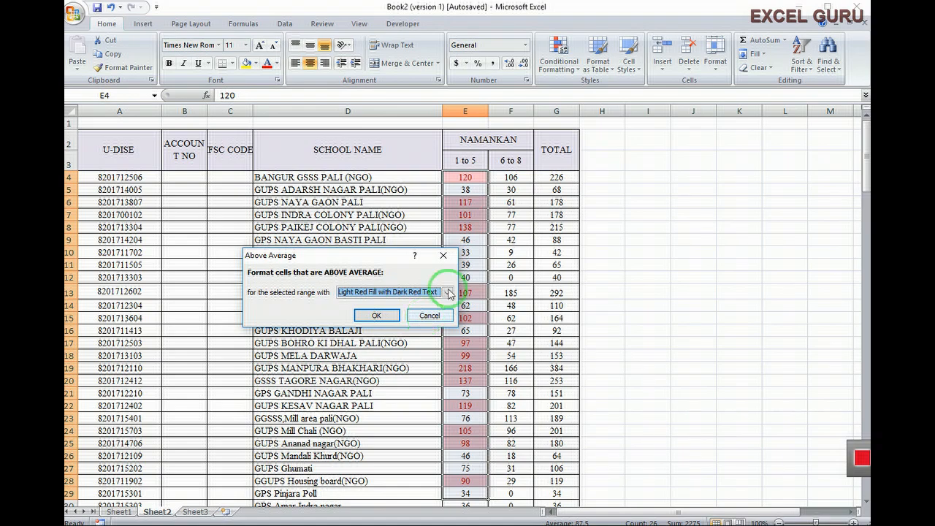
left_click(429, 315)
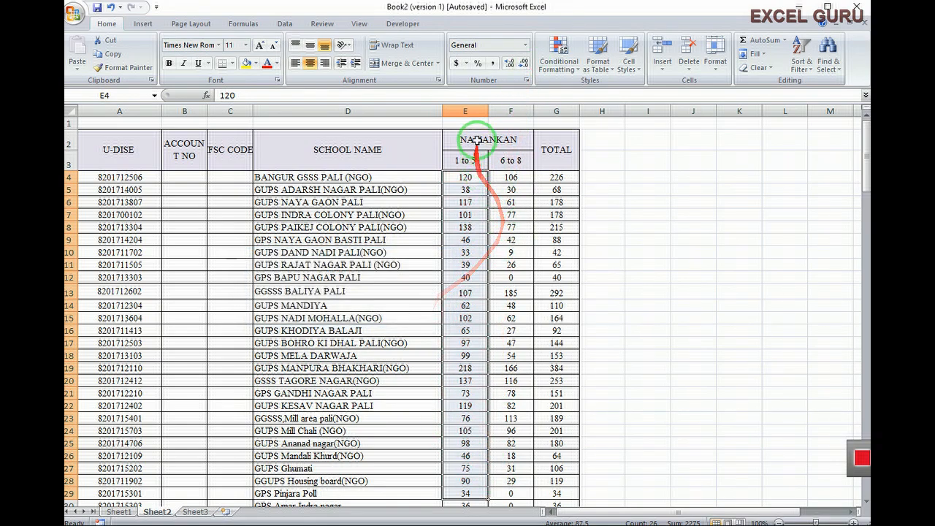
left_click(567, 64)
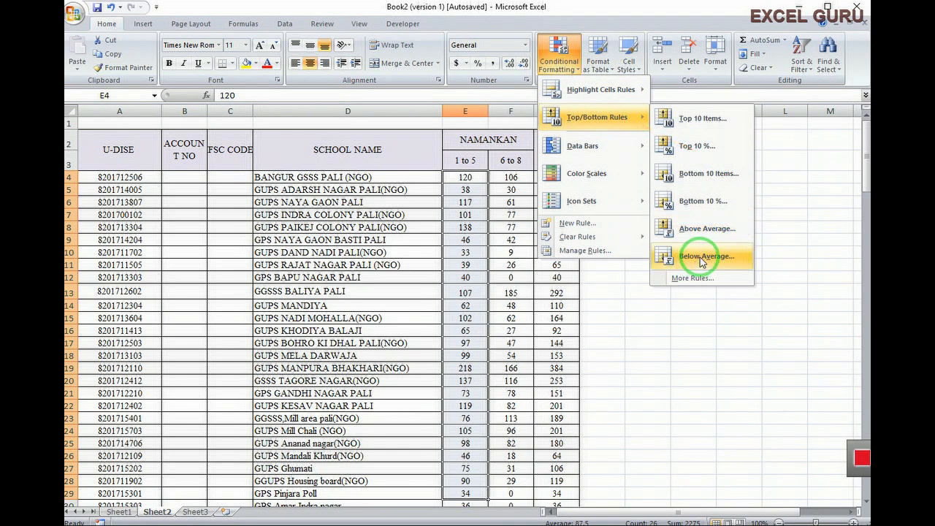
left_click(702, 257)
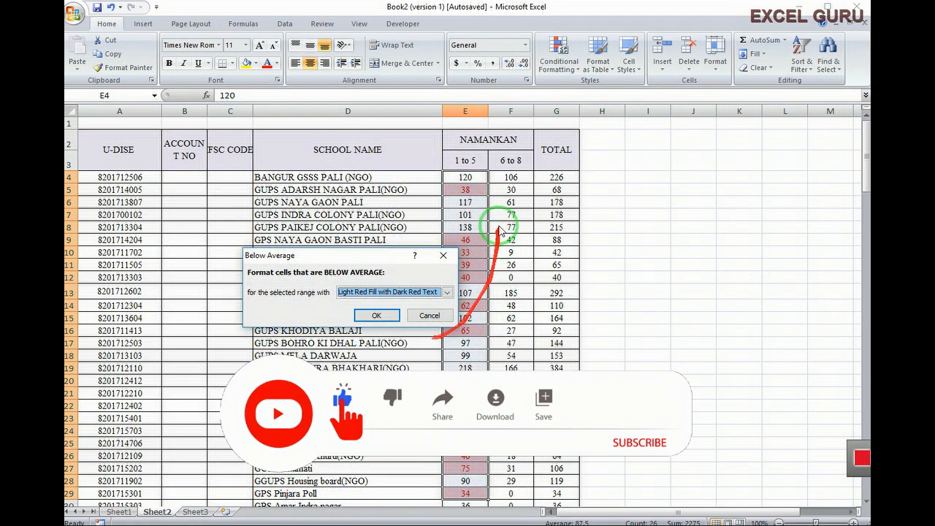
left_click(430, 316)
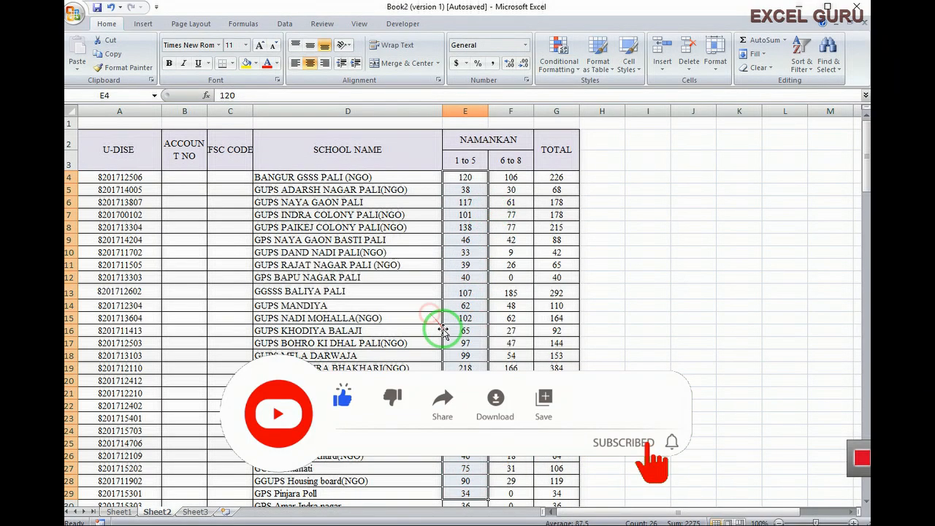
On Sheet1, highlight the below-average values in the total cells E9:E18 using Light Red Fill with Dark Red Text
left_click(118, 511)
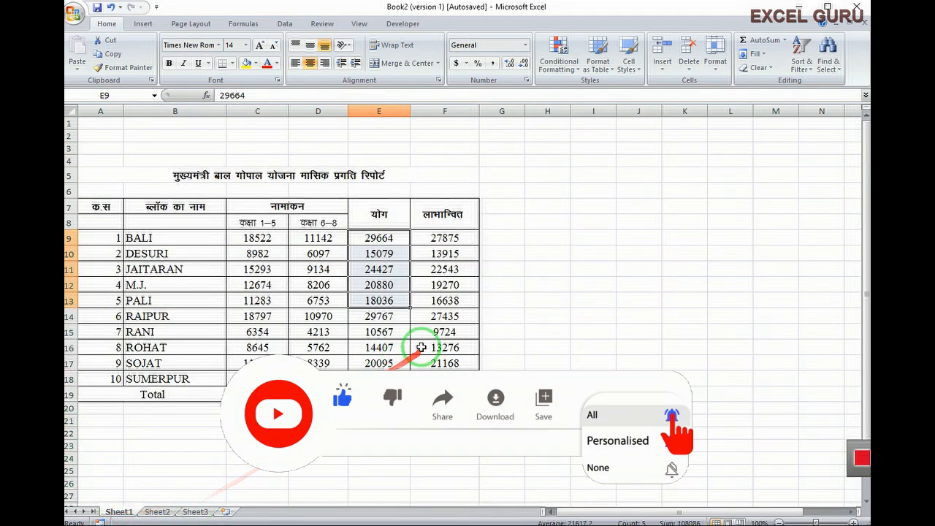
left_click(444, 252)
left_click_drag(379, 239, 394, 378)
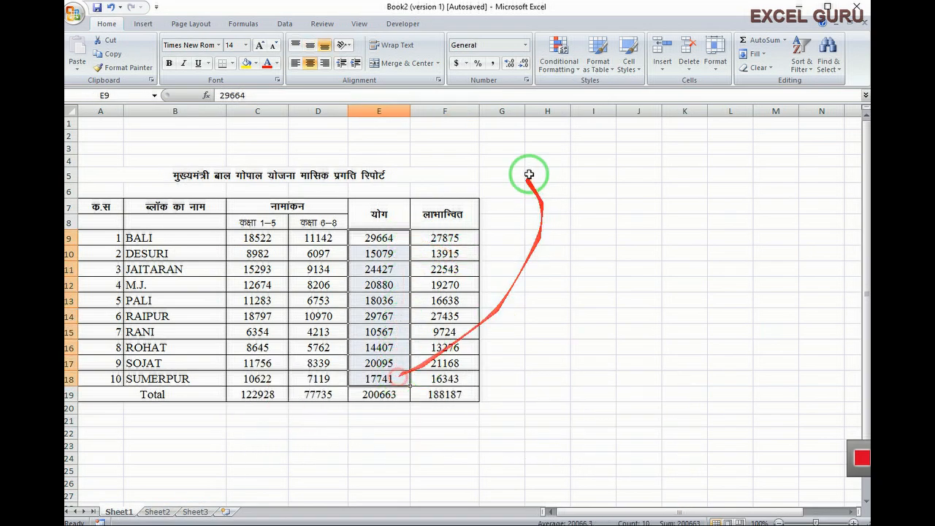
left_click(559, 65)
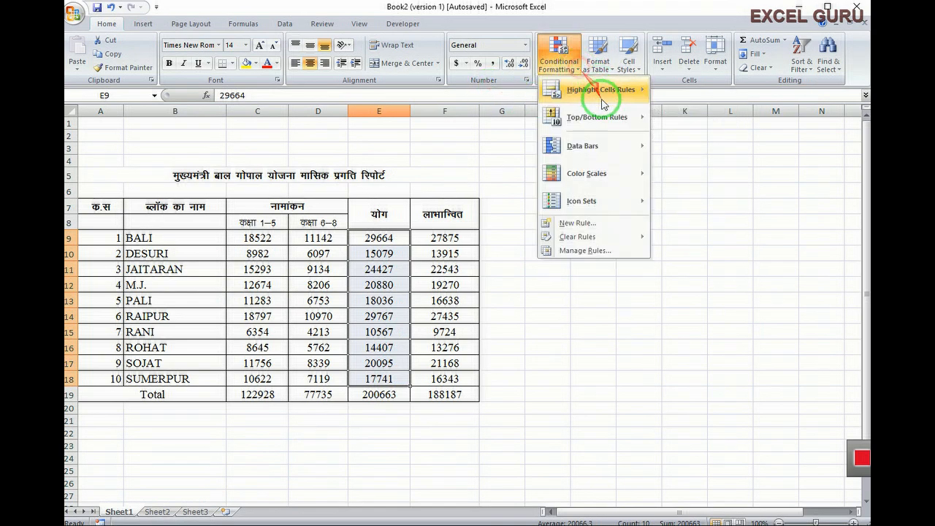
mouse_move(612, 118)
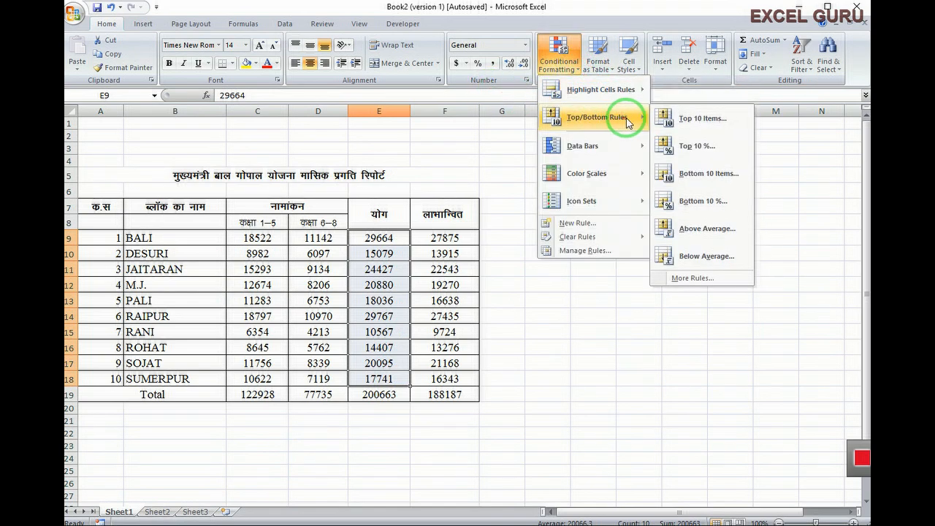
left_click(700, 257)
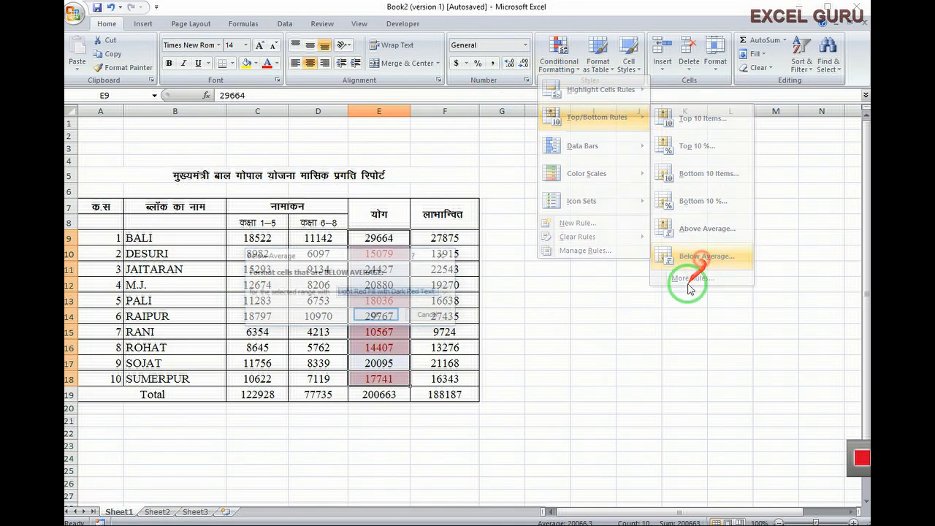
left_click(377, 312)
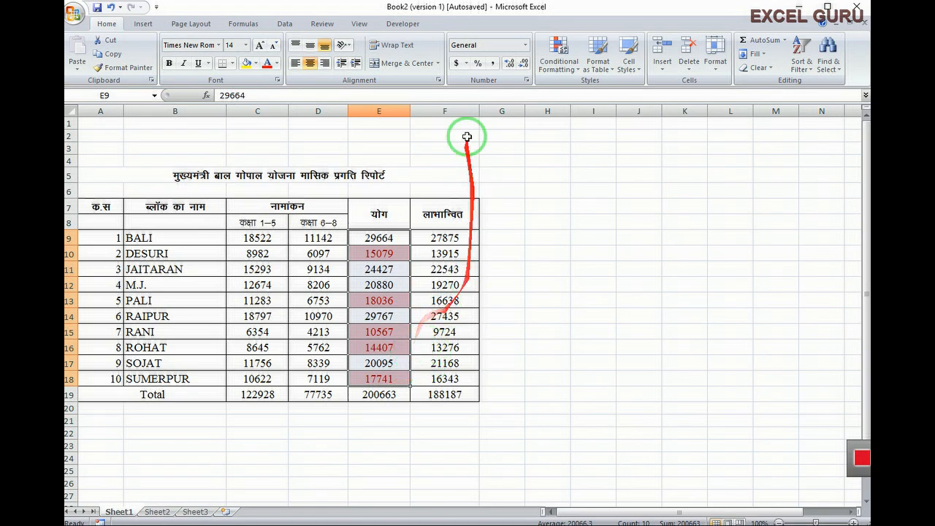
Highlight the above-average values in cells E9:E18 using Yellow Fill with Dark Yellow Text
left_click(581, 73)
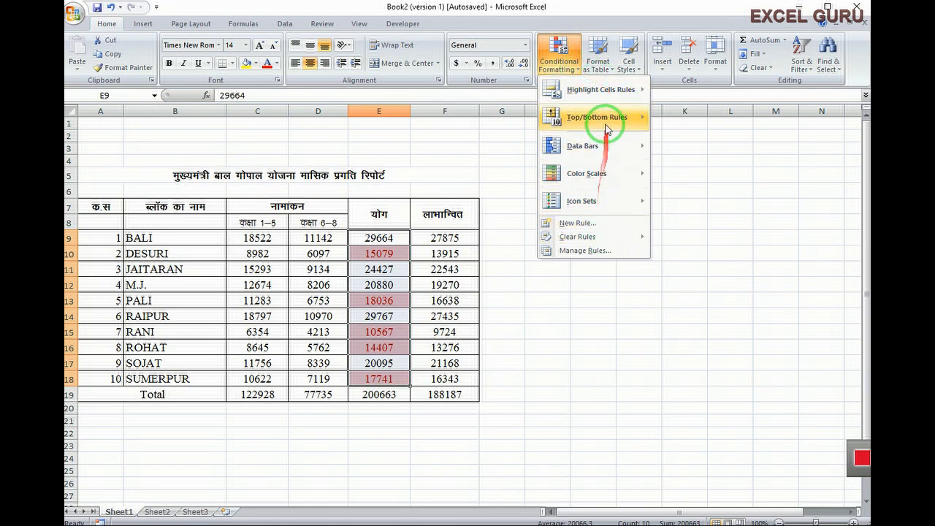
mouse_move(614, 124)
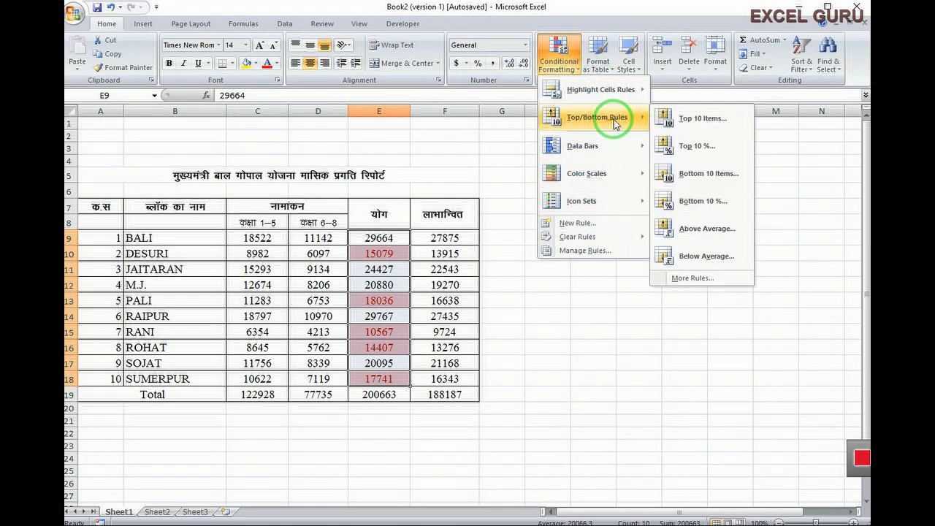
left_click(709, 229)
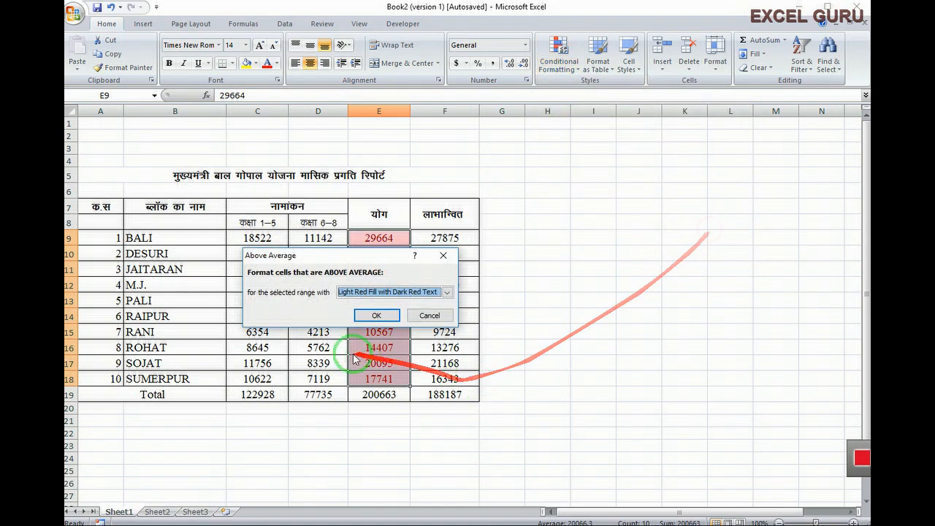
left_click(448, 293)
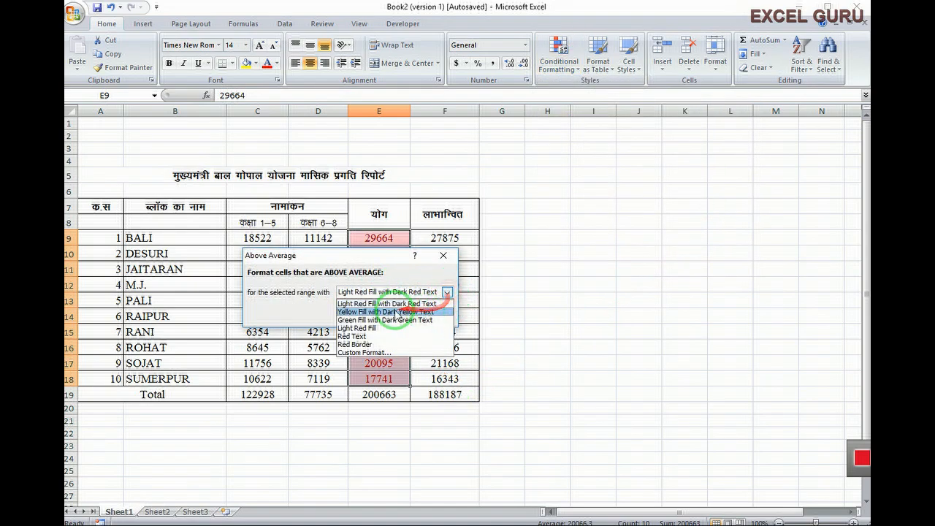
left_click(396, 312)
left_click(378, 315)
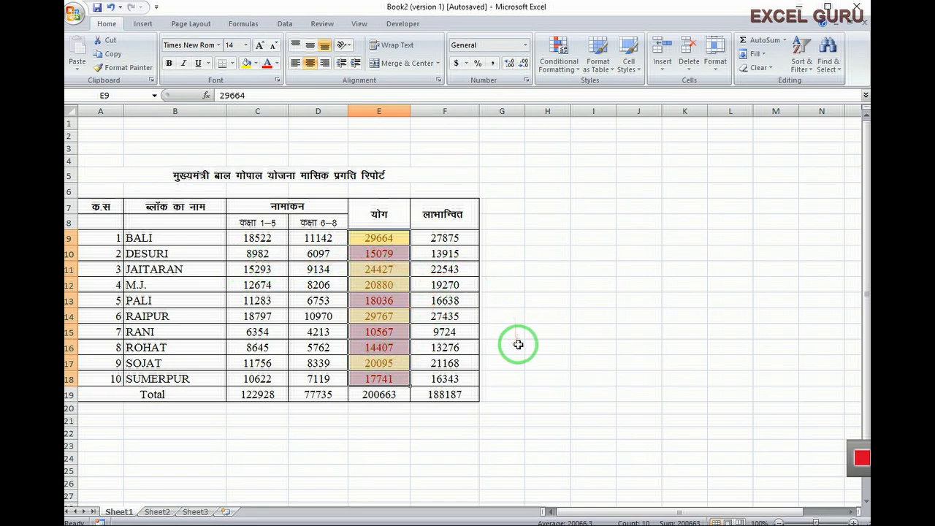
Preview data bars and apply the 3 Arrows (Colored) icon set to the block totals in cells E9:E18
left_click(559, 59)
mouse_move(635, 174)
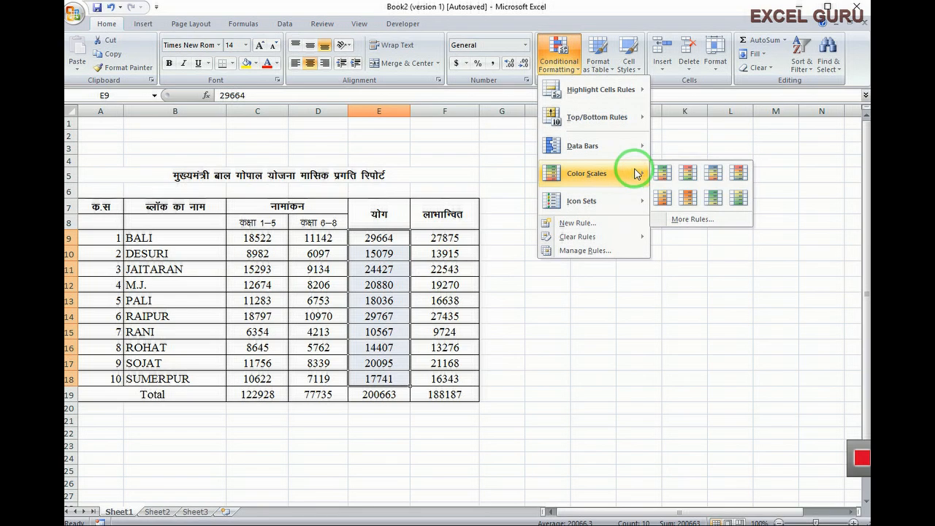
mouse_move(642, 153)
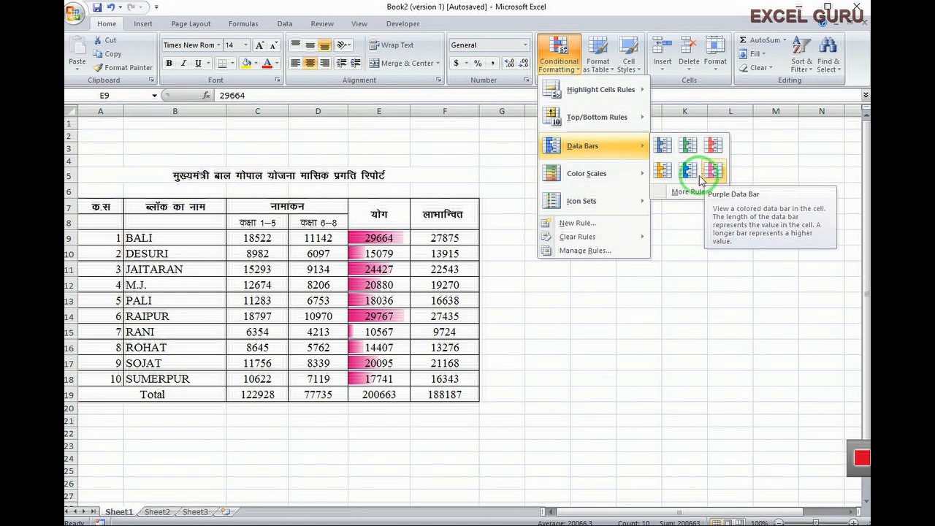
mouse_move(608, 183)
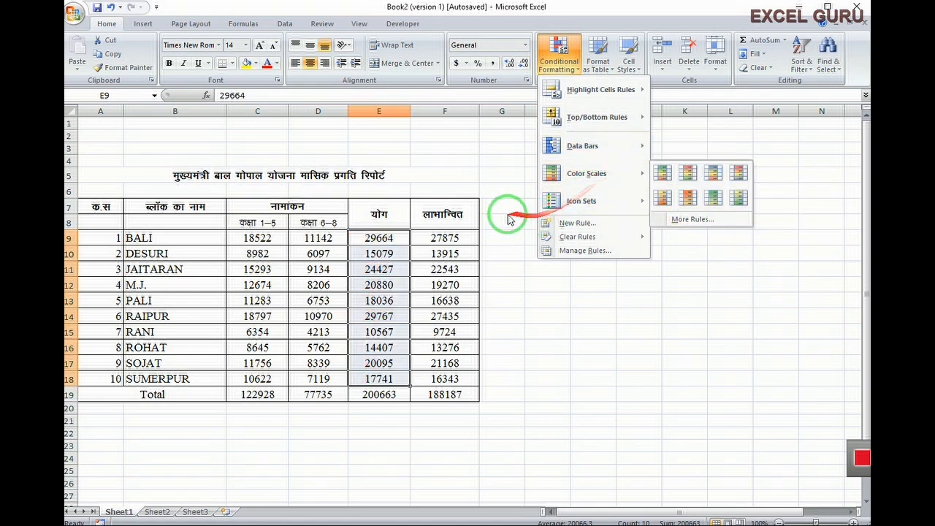
mouse_move(616, 208)
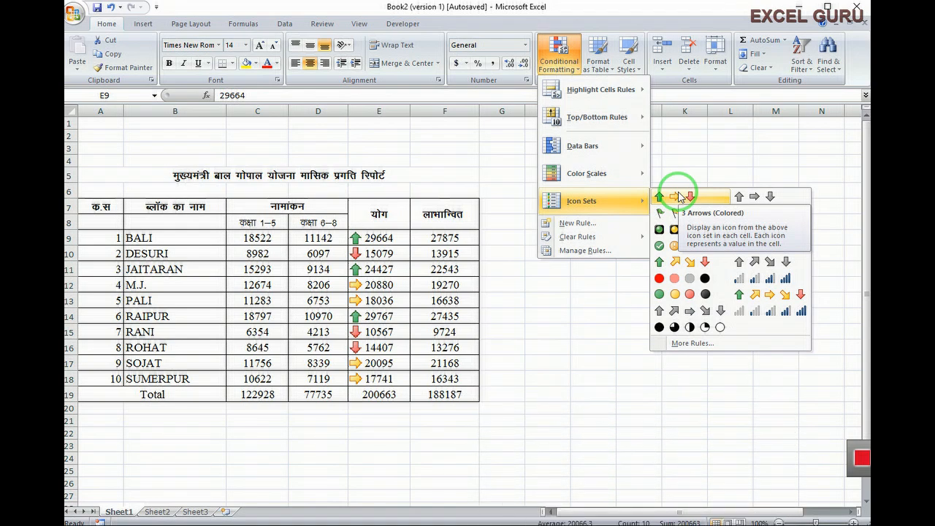
left_click(680, 196)
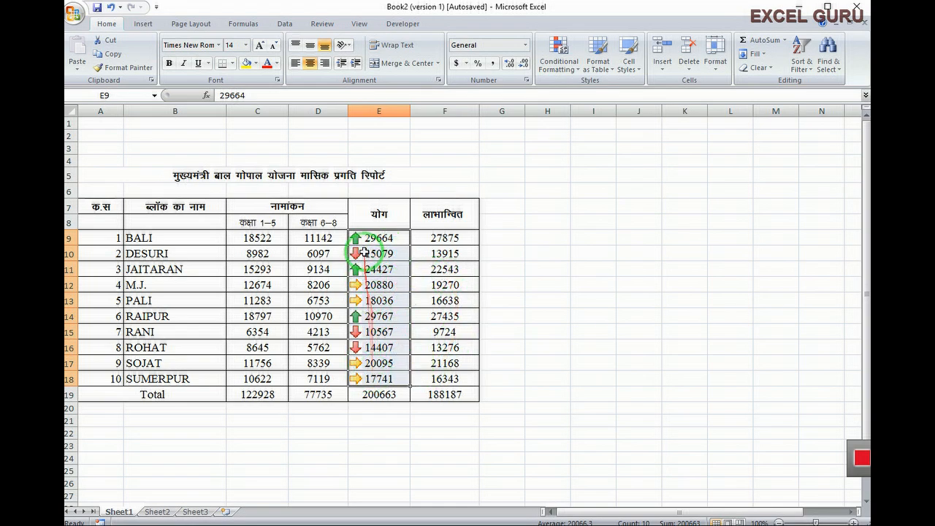
Preview alternative icon sets, including rimmed traffic lights and signal-bar ratings, on the block totals in cells E9:E18
left_click(577, 69)
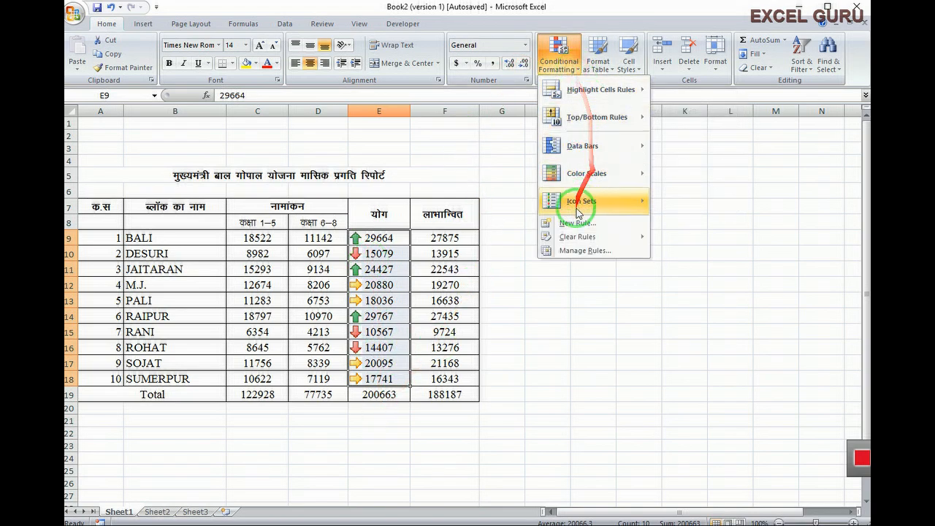
mouse_move(581, 209)
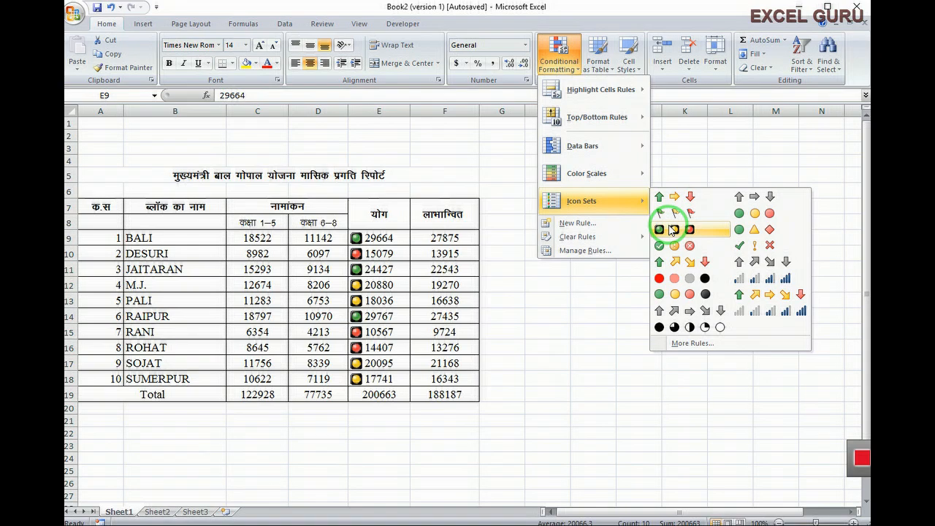
left_click(671, 230)
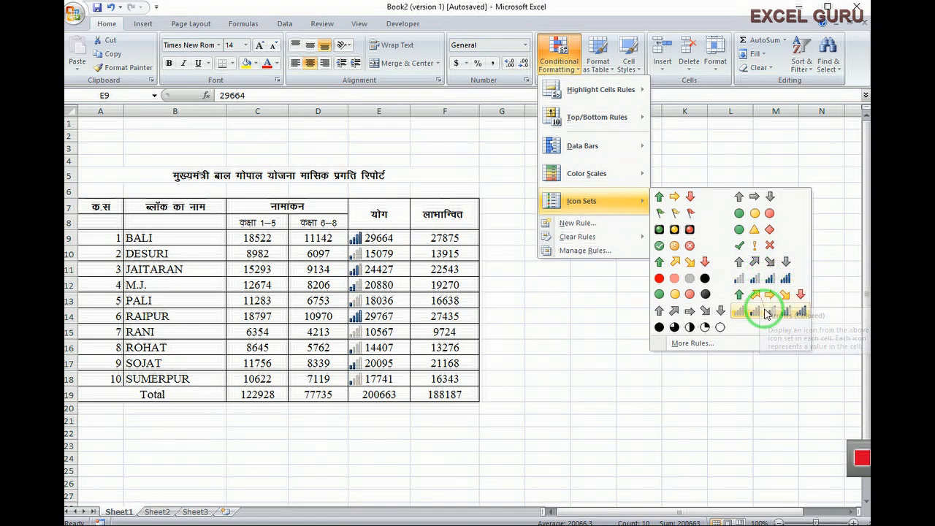
Create a new rule for cells E9:E18 that formats all cells based on their values with the Data Bar style
left_click(616, 231)
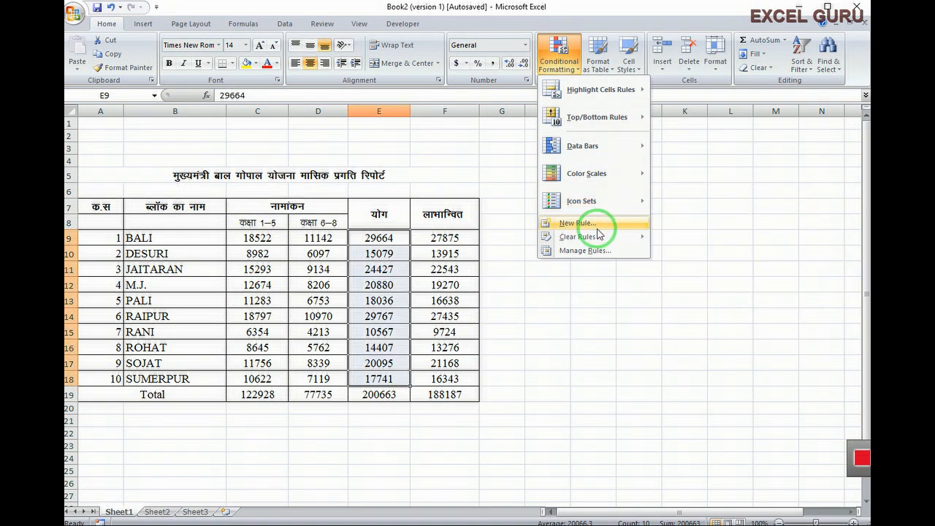
left_click(595, 228)
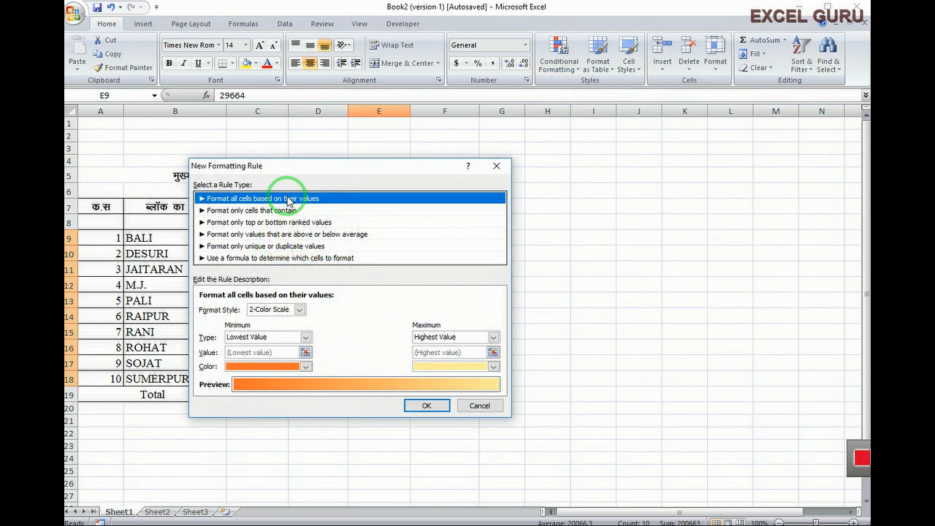
key("Tab")
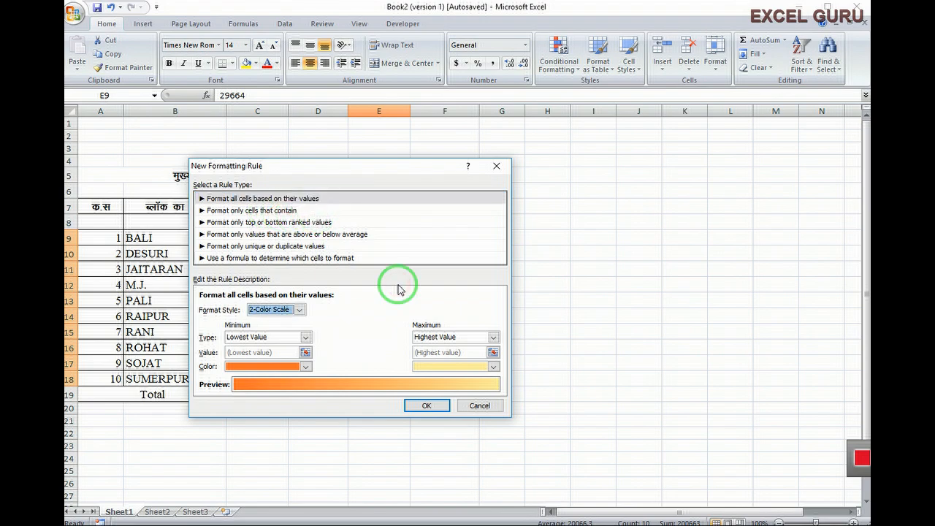
left_click(299, 311)
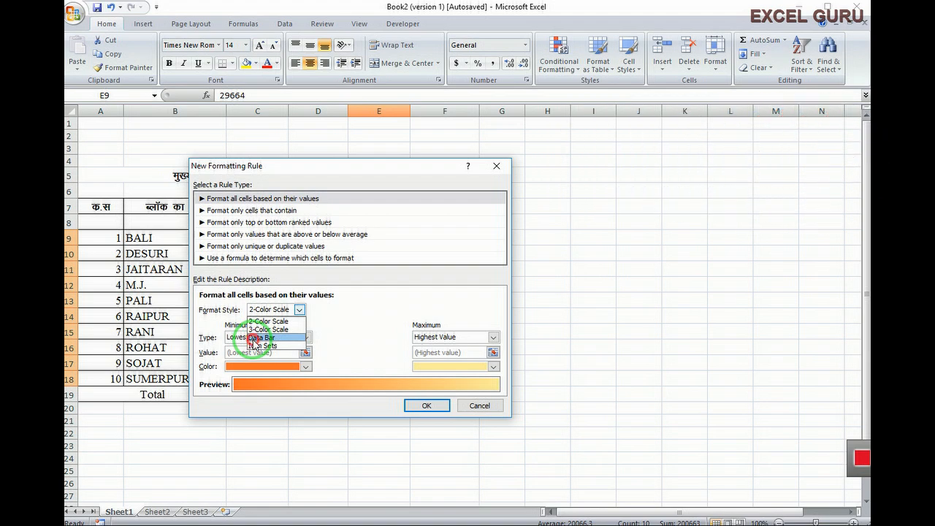
left_click(252, 338)
left_click(332, 395)
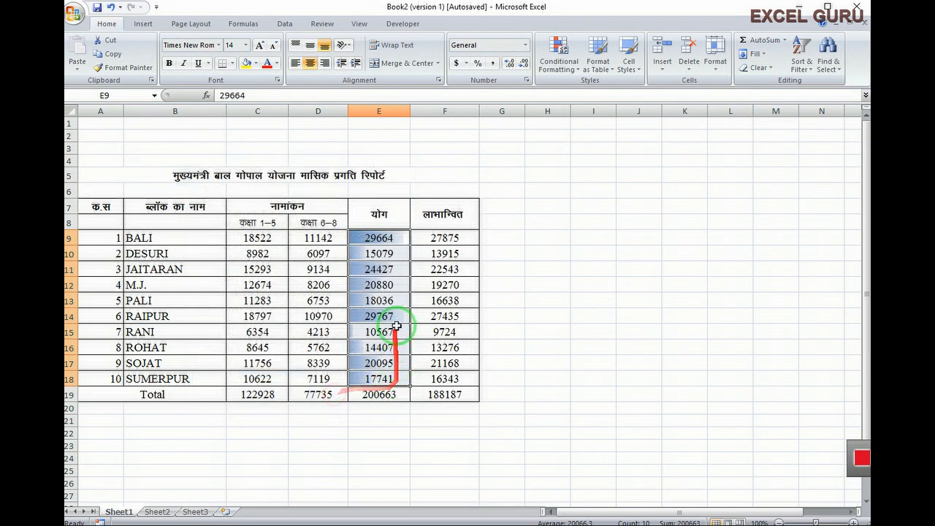
Create a rule for E9:E18 formatting only cells with a value less than 15000, using a light red fill
left_click(573, 70)
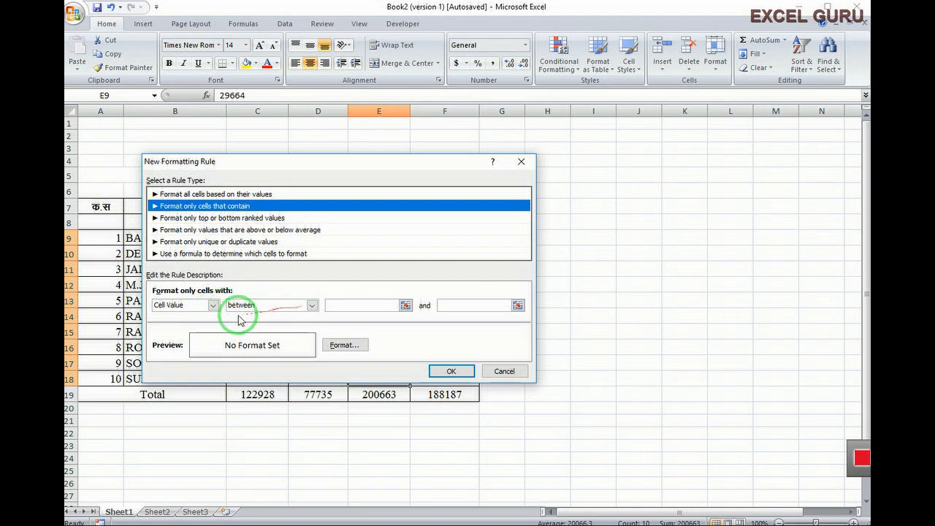
left_click(312, 305)
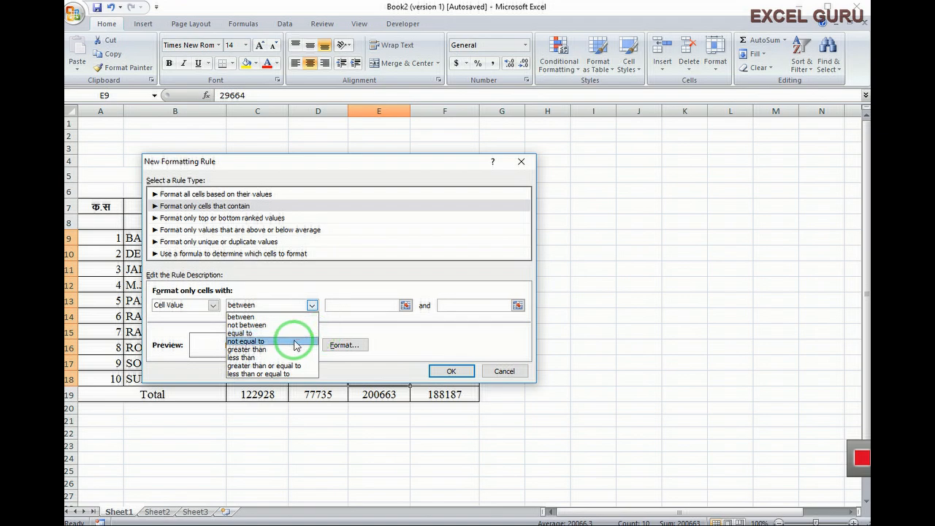
left_click(247, 358)
left_click(349, 304)
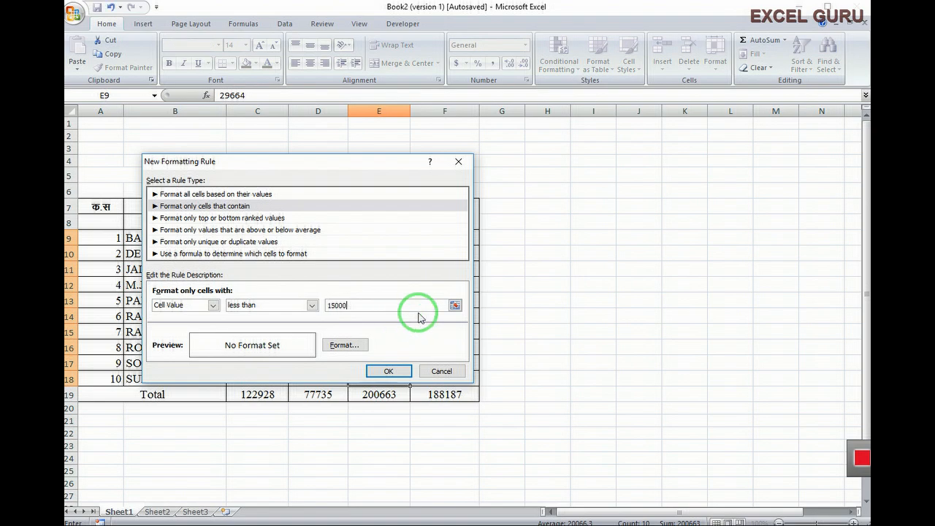
left_click(342, 345)
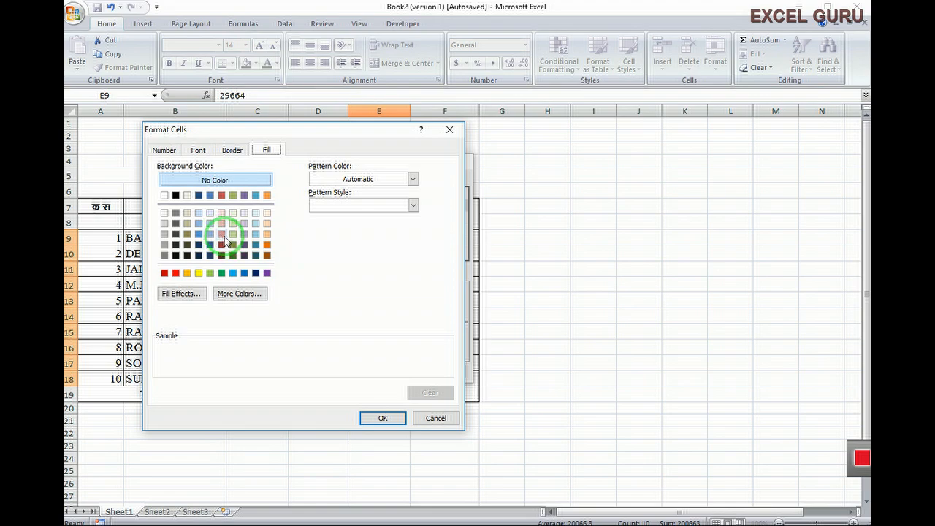
left_click(221, 235)
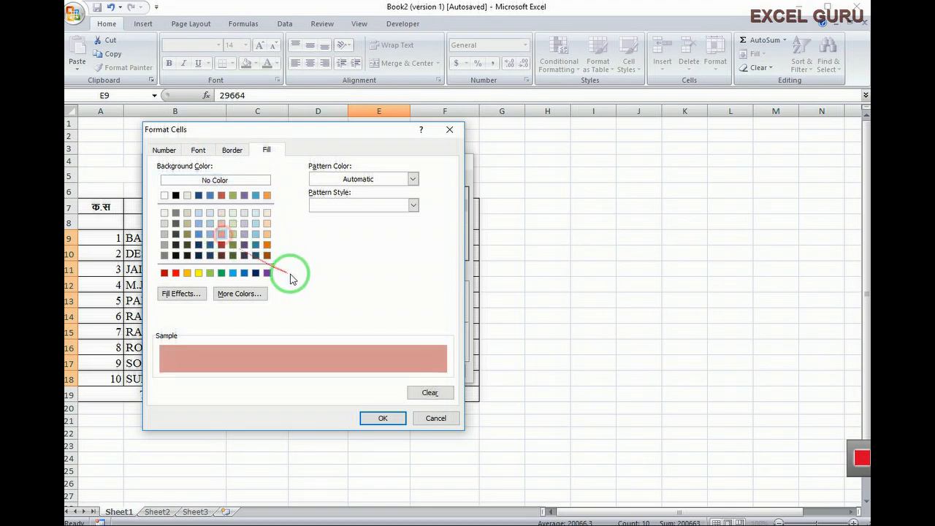
left_click(378, 419)
left_click(385, 371)
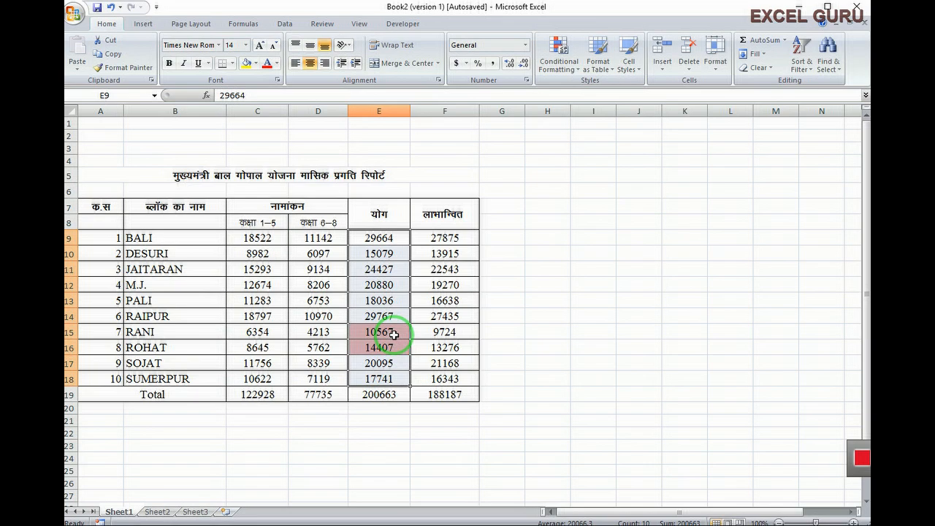
Add a rule for E9:E18 formatting only cells with a value greater than 15000, using a green fill
left_click(198, 191)
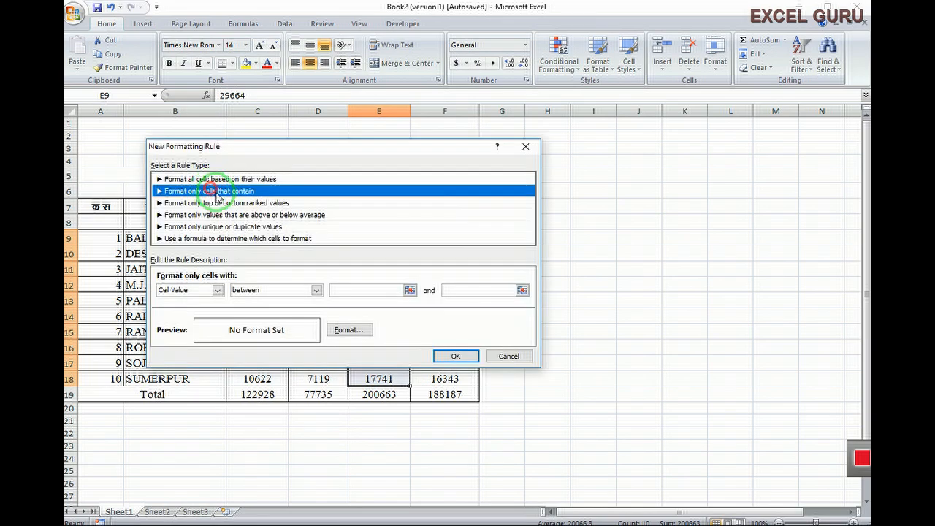
left_click(316, 290)
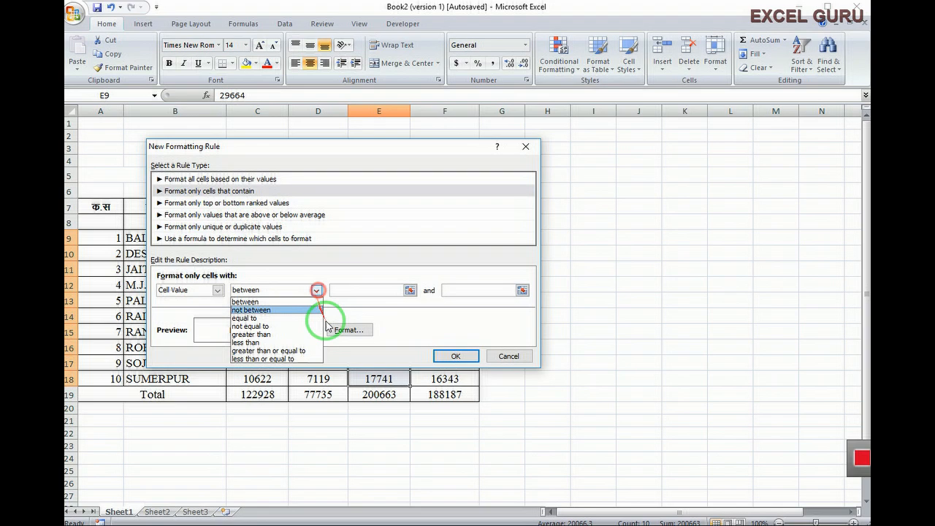
left_click(261, 334)
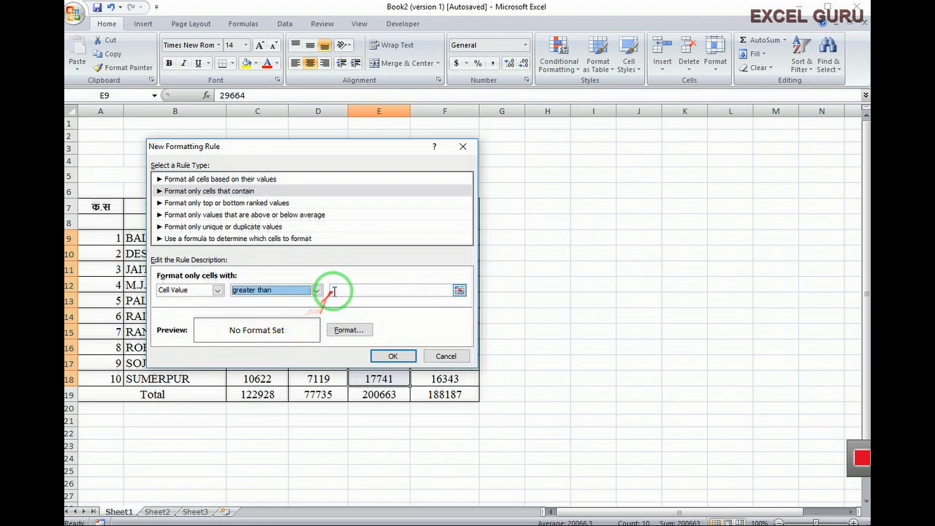
left_click(337, 290)
type("15000")
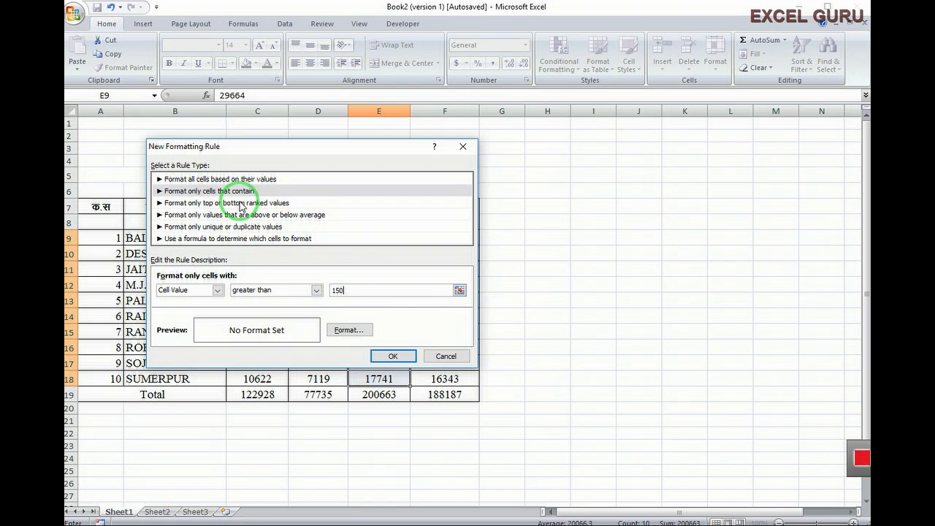
left_click(349, 330)
left_click(225, 257)
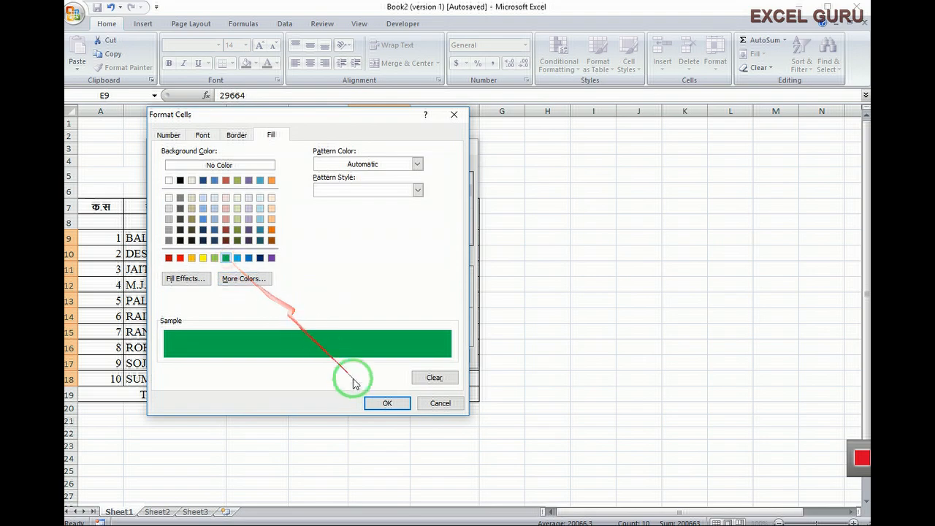
left_click(387, 403)
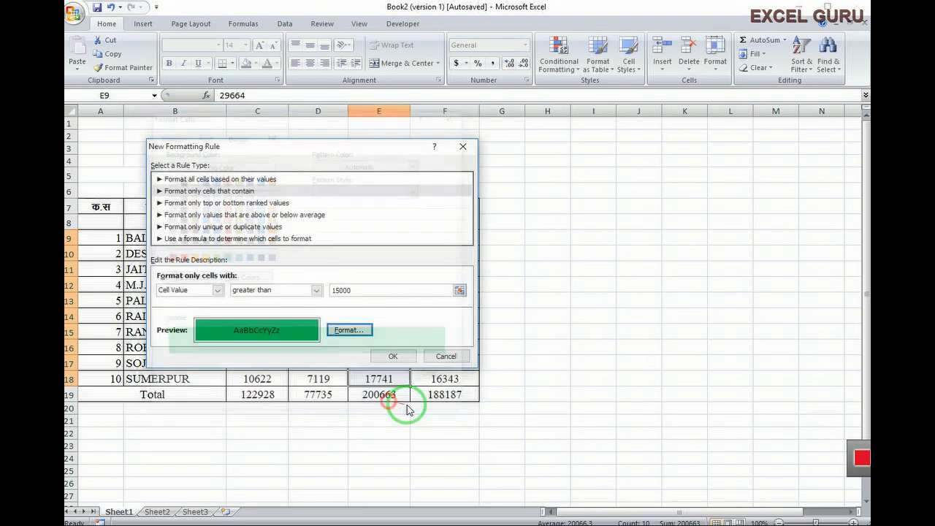
left_click(393, 358)
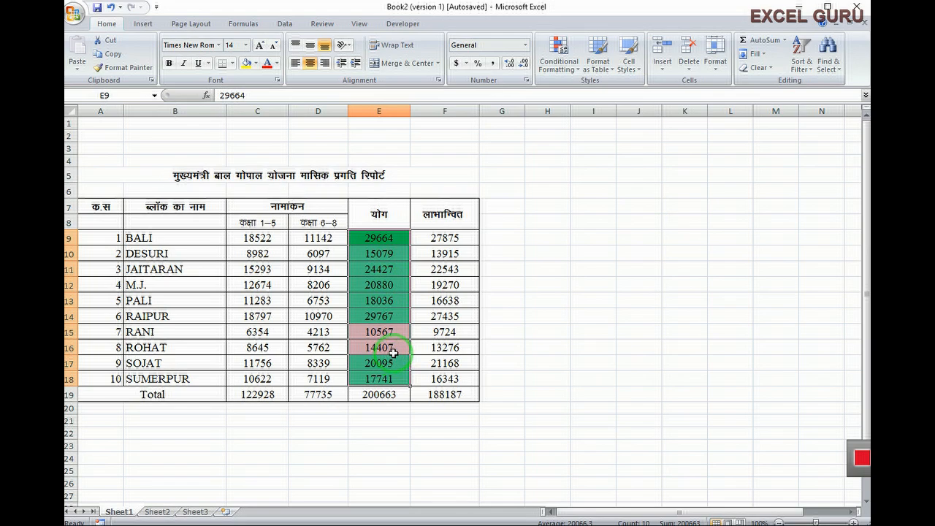
Review the available rule types for a new formatting rule from empty cell I12, without creating one
left_click(593, 285)
left_click(559, 57)
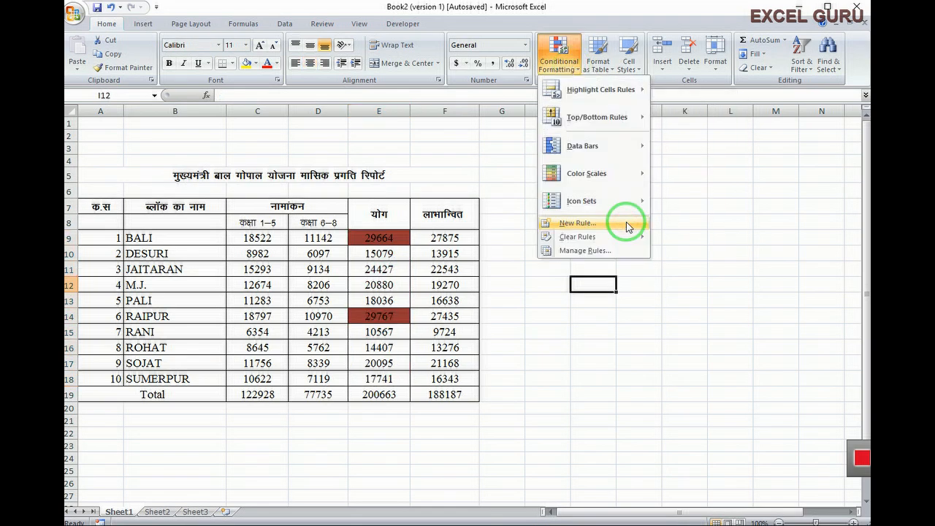
left_click(582, 225)
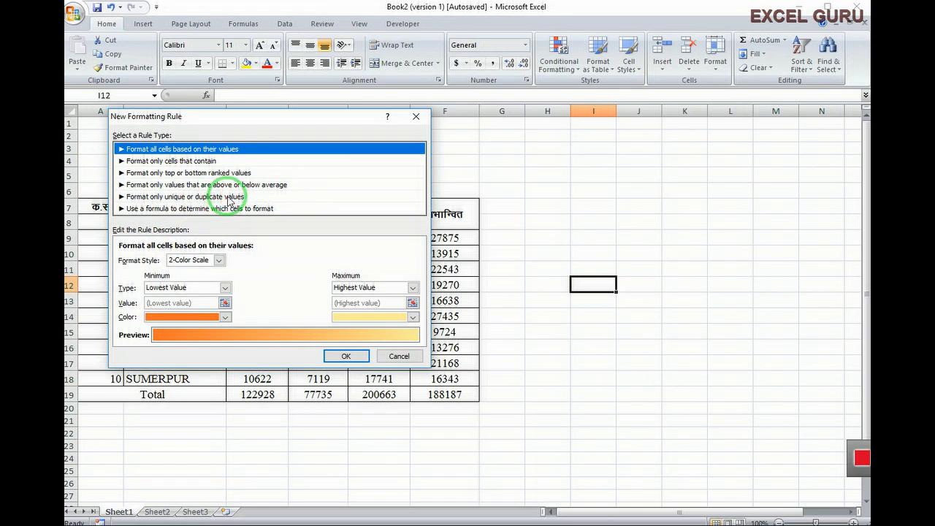
left_click(399, 356)
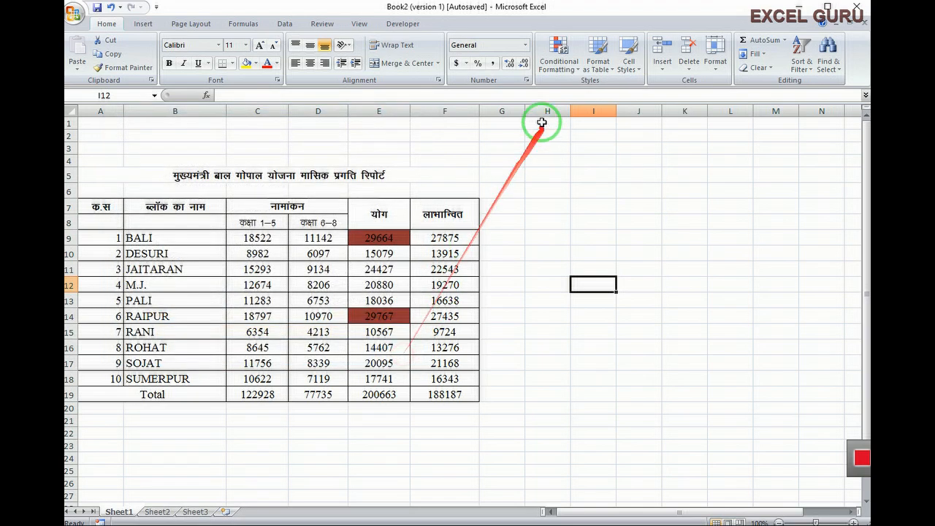
Examine the rule type that uses a formula to determine which cells to format, and cancel it
left_click(561, 65)
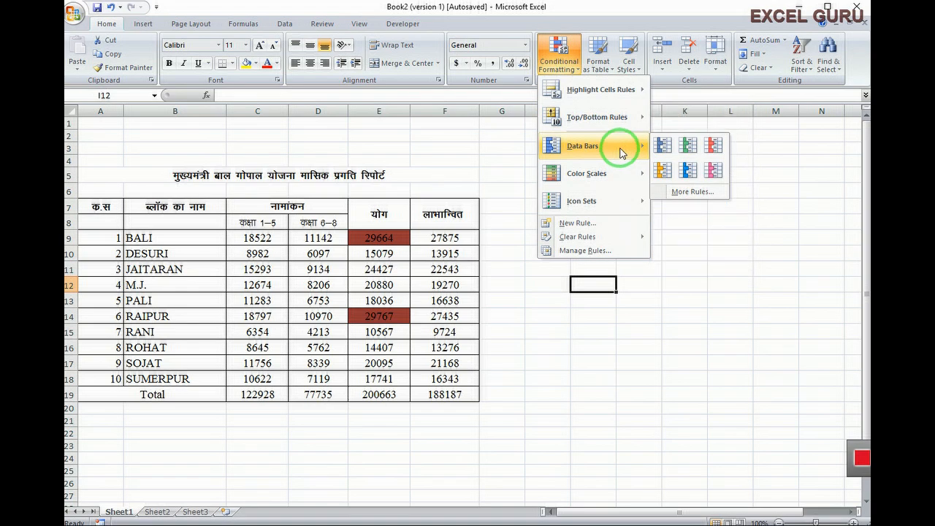
mouse_move(621, 102)
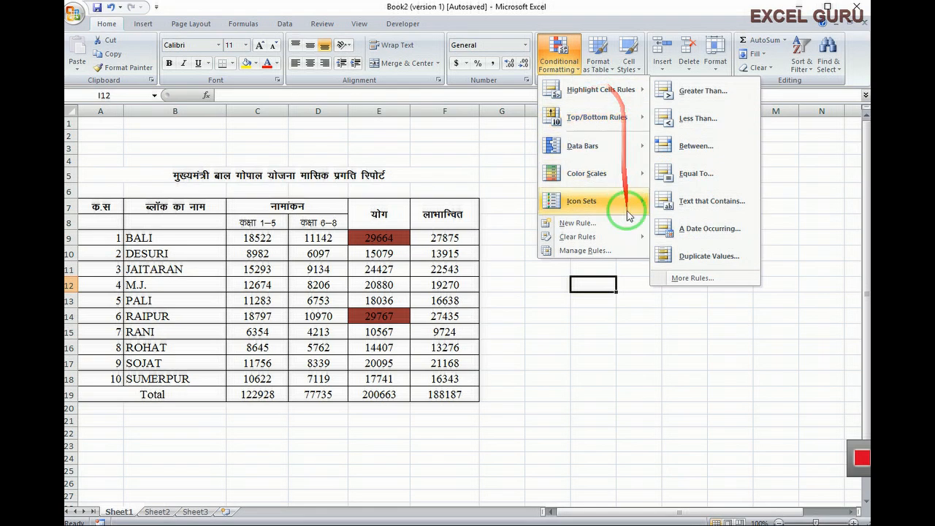
left_click(579, 222)
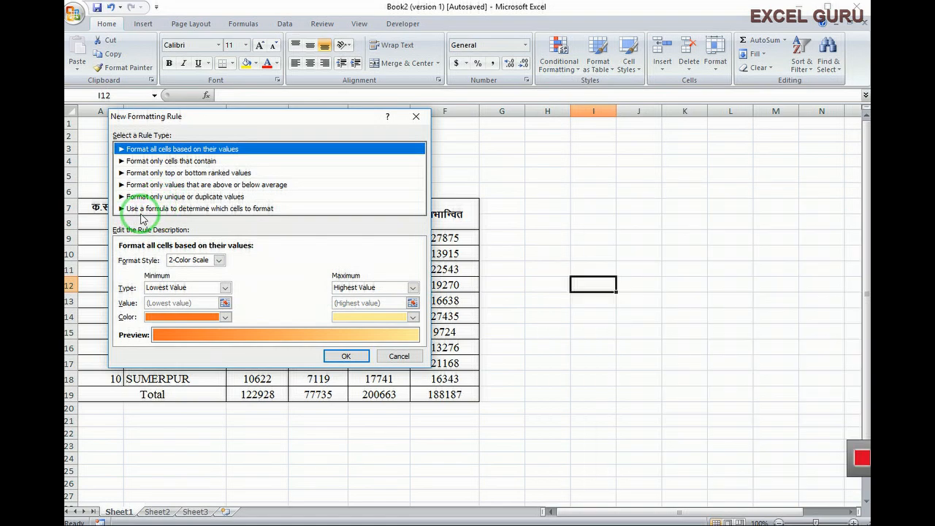
left_click(243, 210)
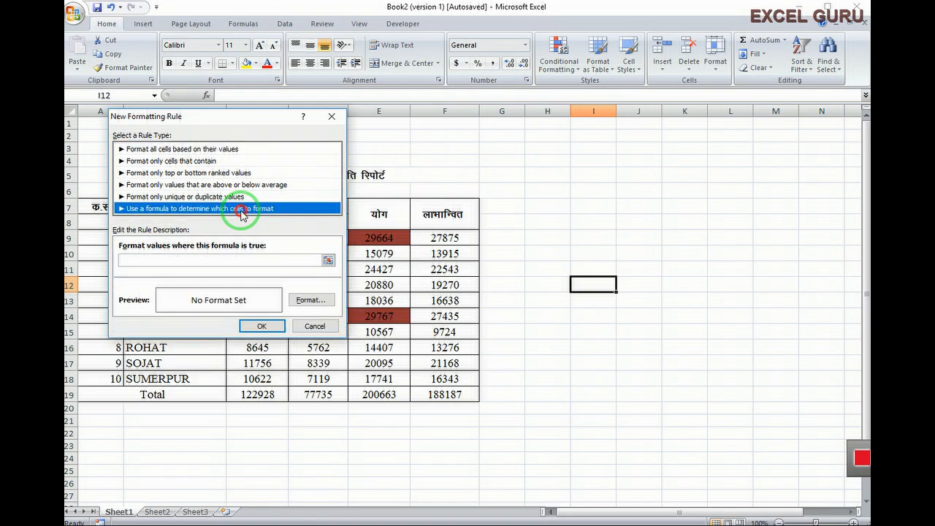
left_click(143, 262)
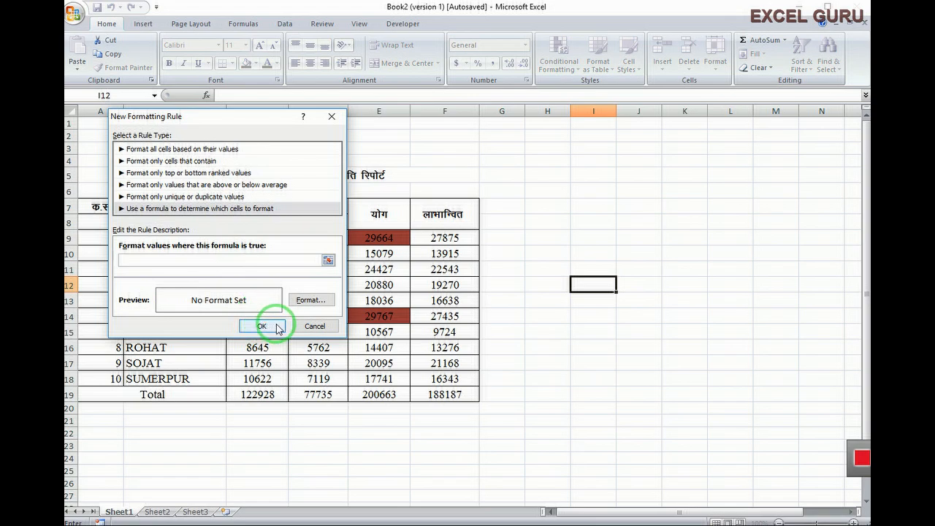
left_click(315, 327)
Clear the conditional formatting rules from the entire sheet
left_click(559, 62)
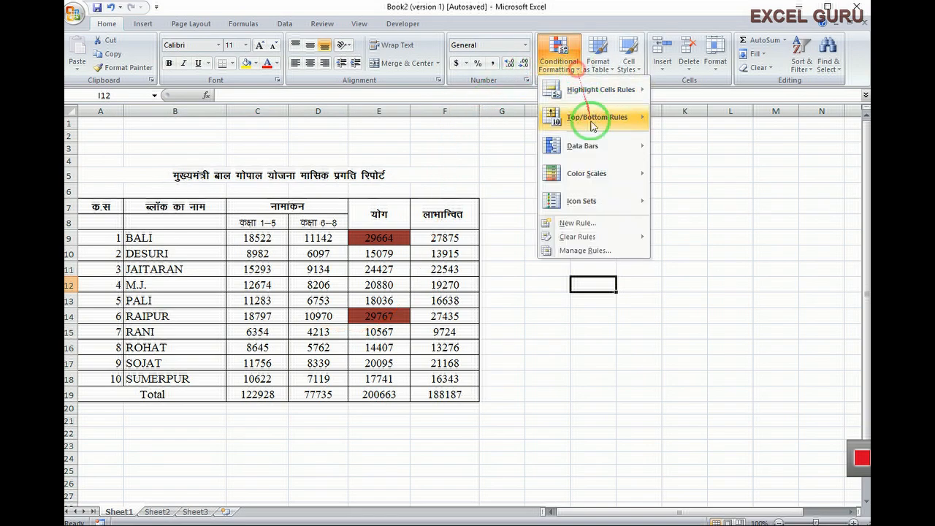
mouse_move(577, 240)
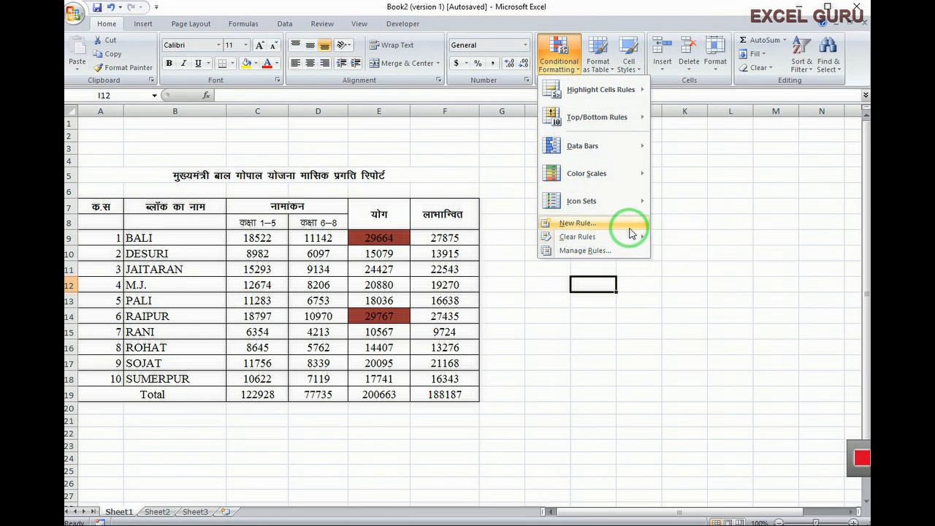
mouse_move(632, 237)
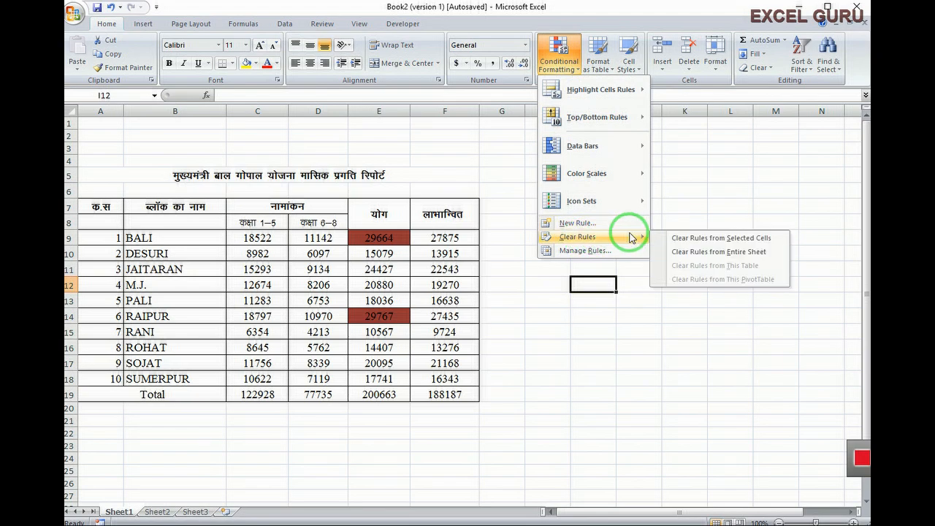
left_click(714, 252)
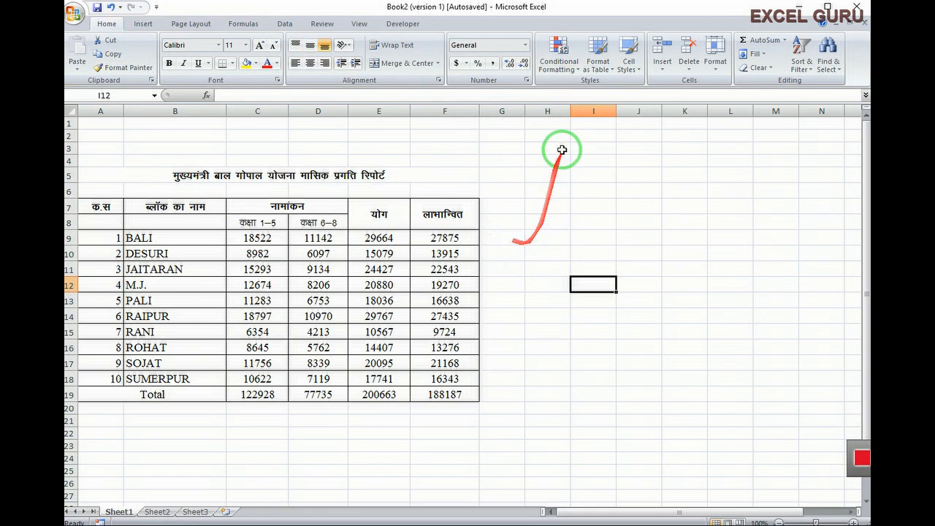
Open the Conditional Formatting Rules Manager for the current selection
left_click(576, 67)
left_click(578, 241)
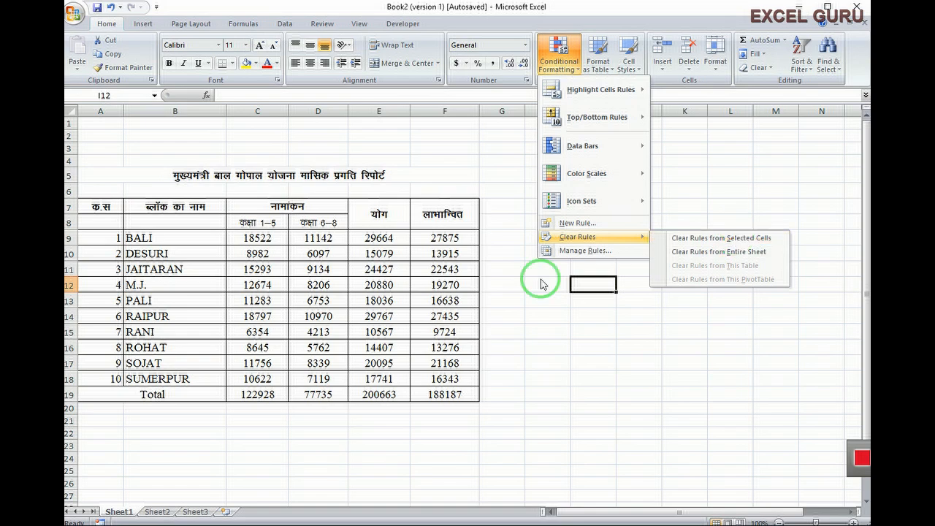
left_click(594, 252)
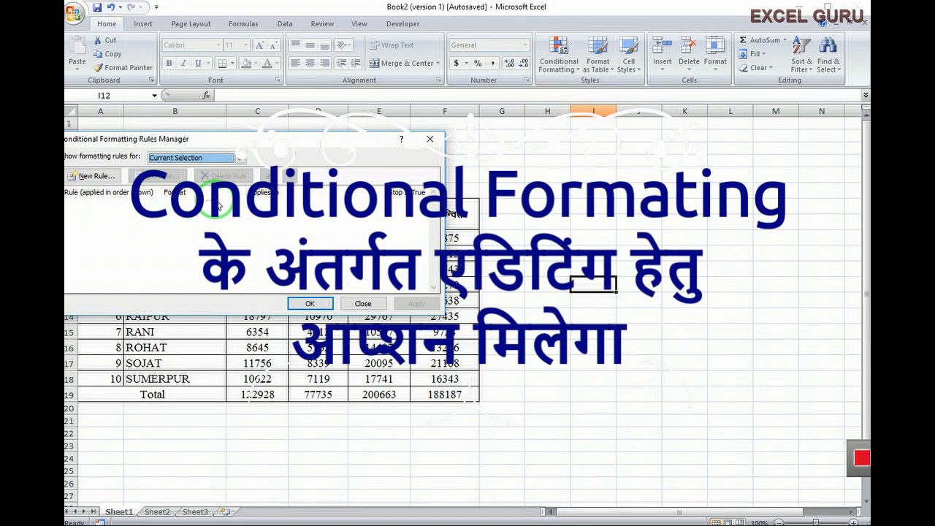
Highlight values greater than 20167 in cells E9:E18 with Light Red Fill with Dark Red Text
left_click(430, 139)
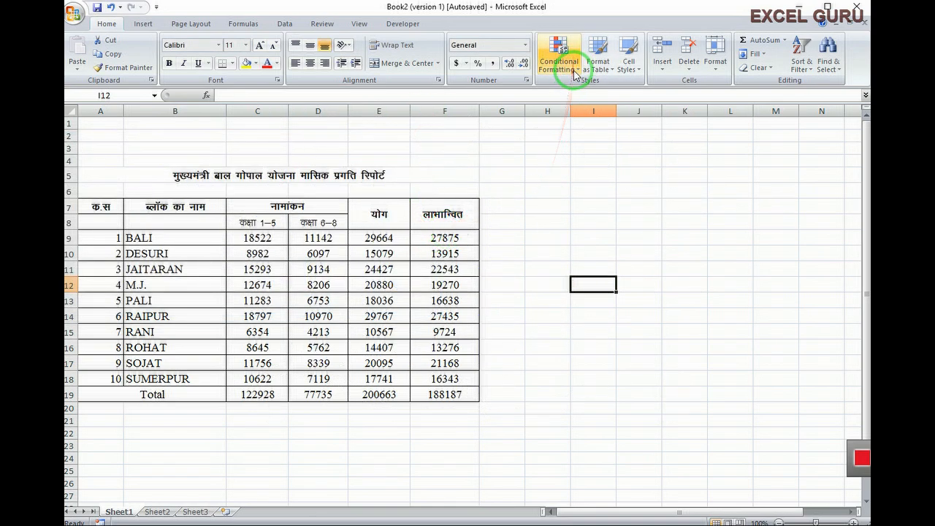
left_click_drag(379, 238, 379, 379)
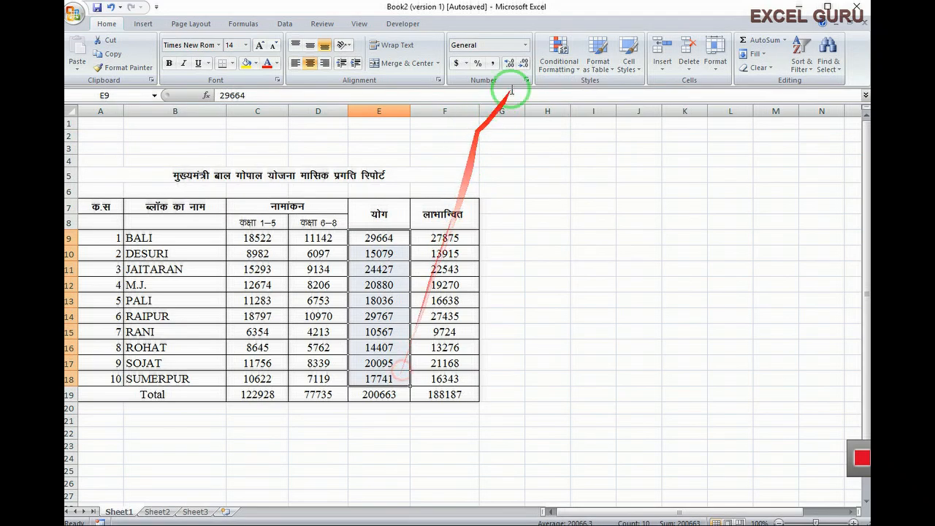
left_click(553, 67)
mouse_move(626, 96)
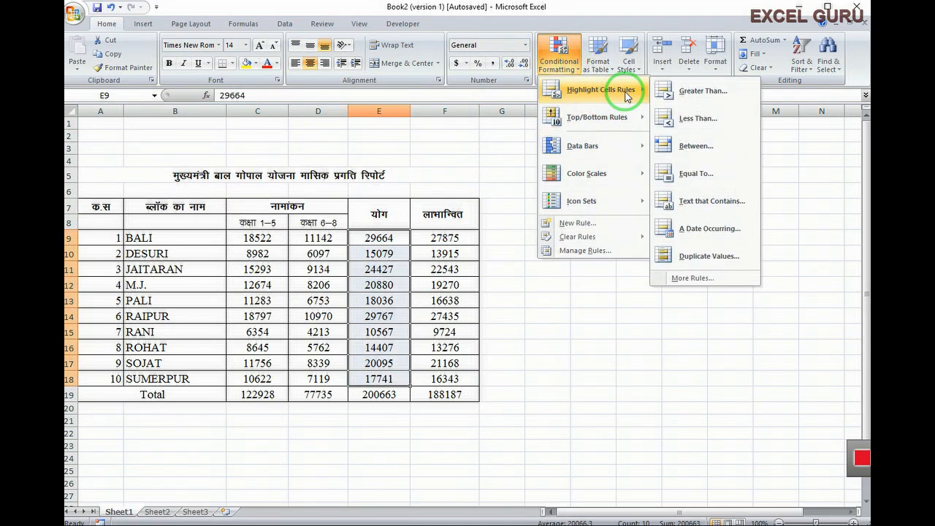
left_click(700, 92)
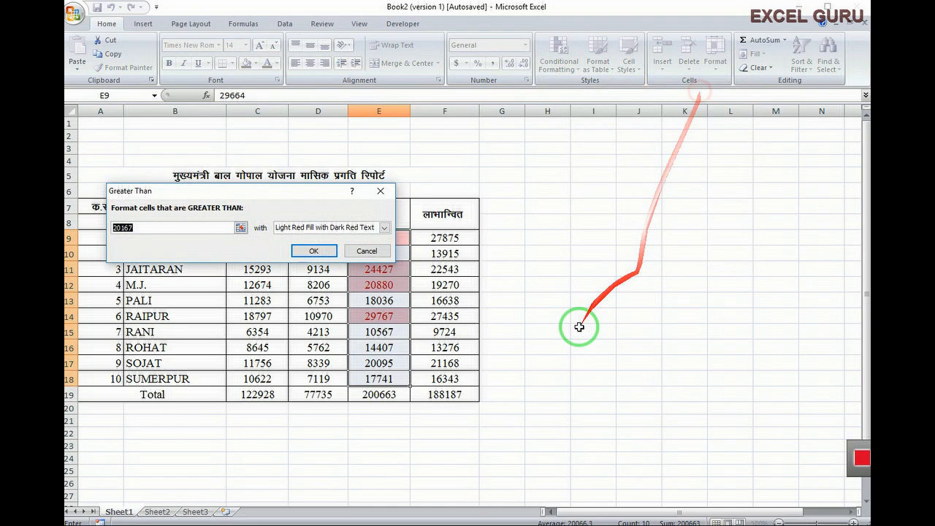
left_click(307, 251)
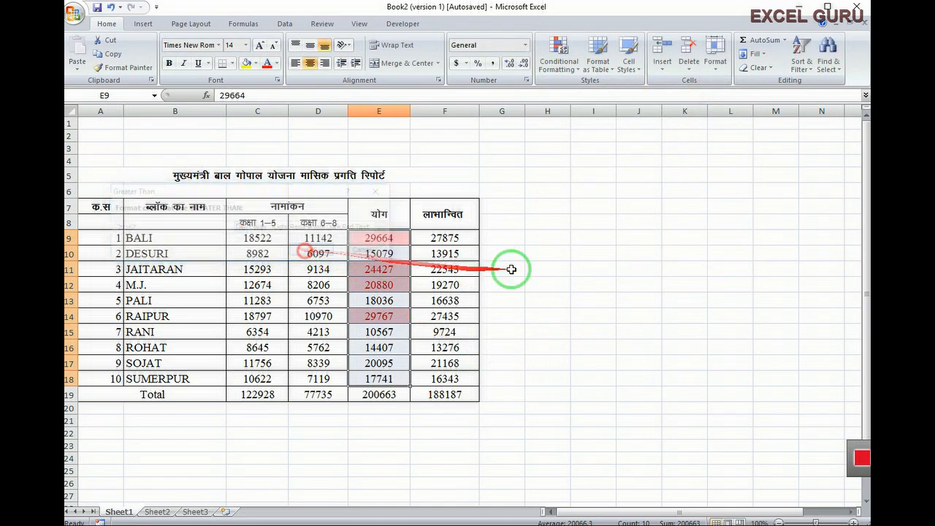
Examine the conditional formatting rule for cells E9:E18 in the Rules Manager, without changing it
left_click(558, 62)
left_click(577, 251)
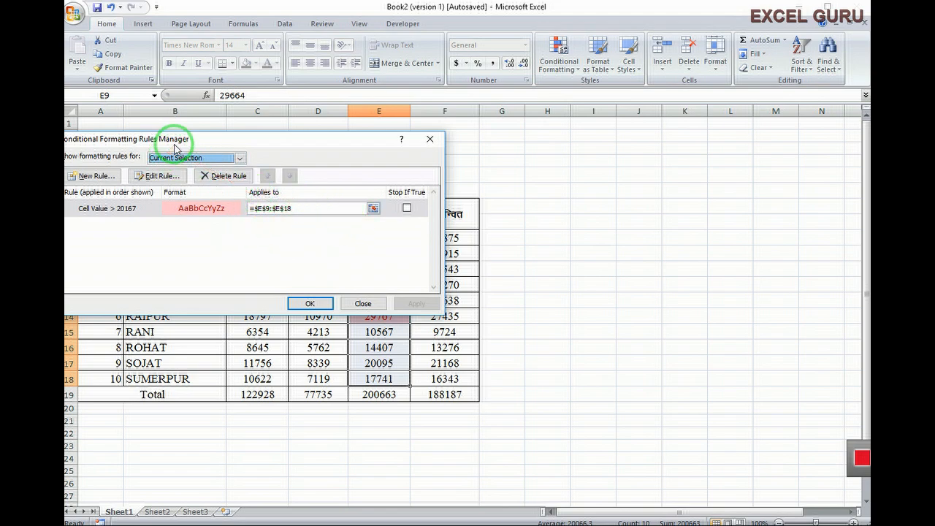
left_click(309, 304)
left_click(593, 237)
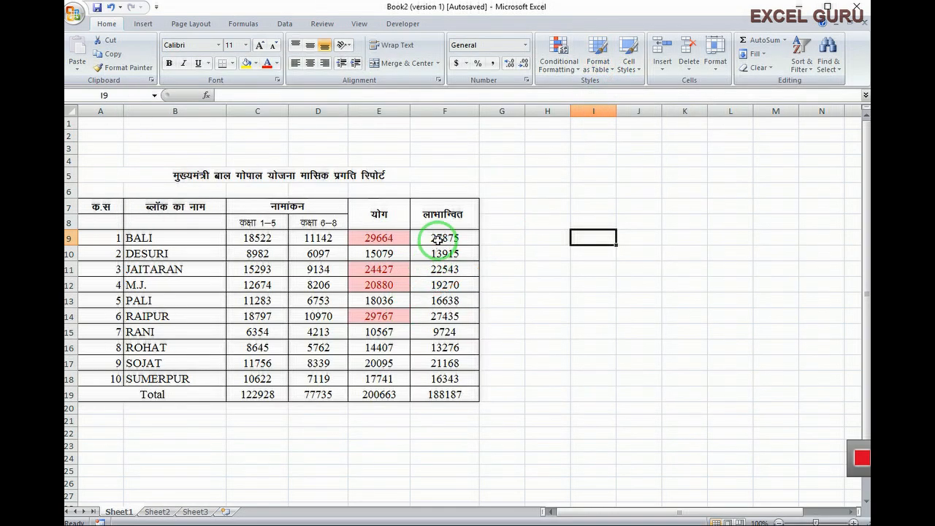
Format the report range A7:F19 as a table with a light style that has a purple header, leaving the headers option off
left_click_drag(445, 238, 447, 379)
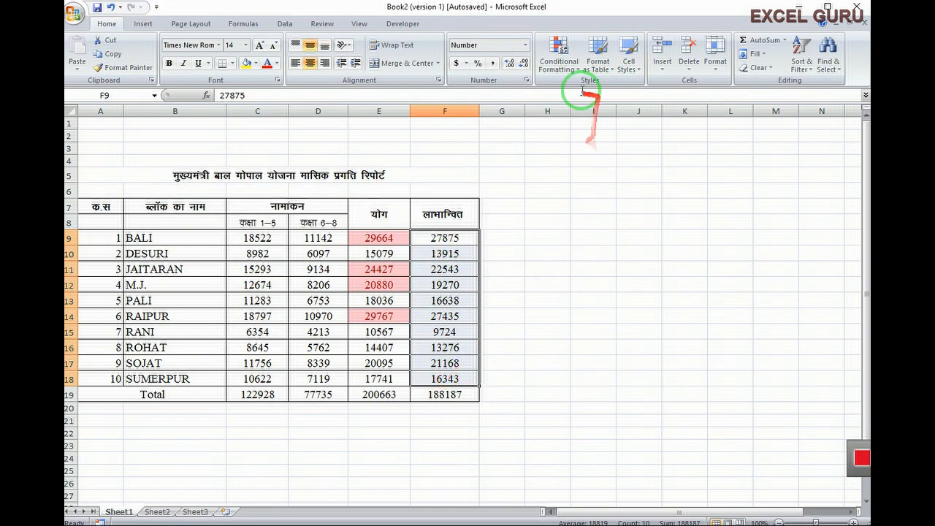
left_click_drag(100, 206, 425, 391)
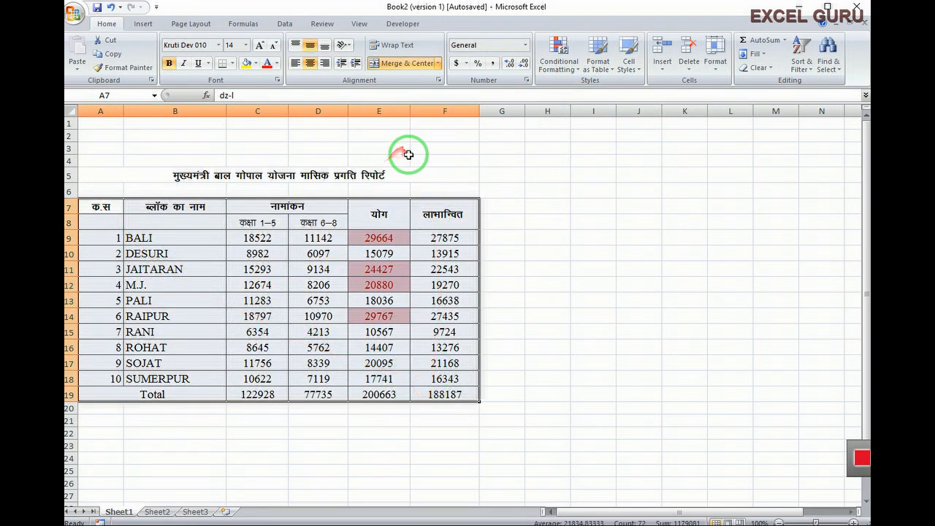
left_click(609, 70)
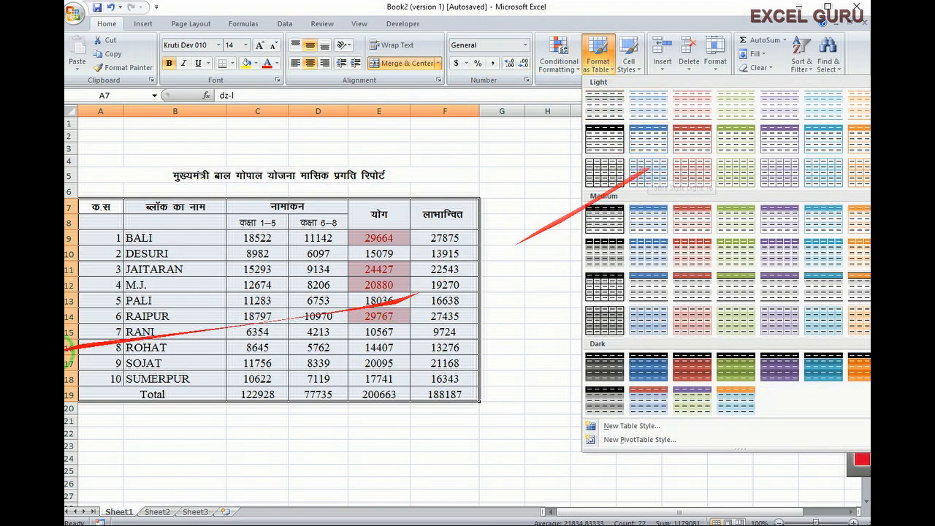
left_click(780, 141)
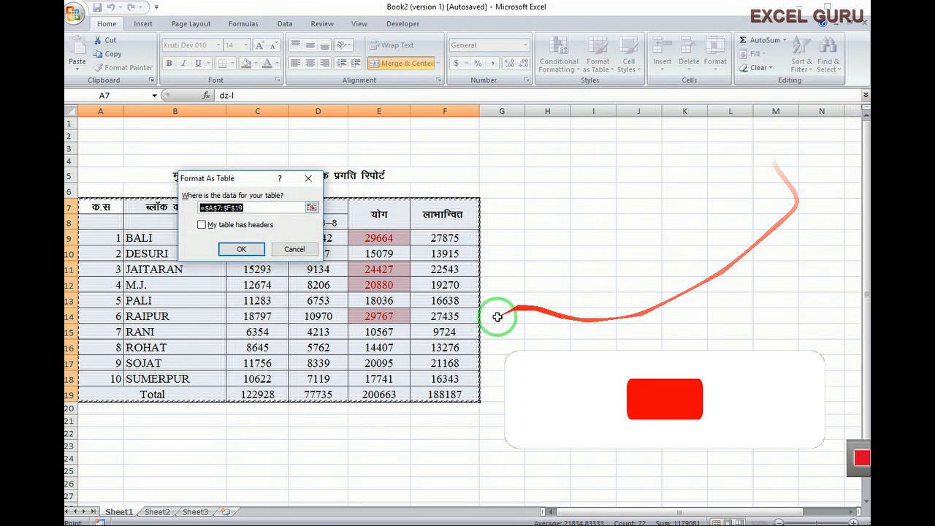
left_click(241, 248)
left_click(602, 315)
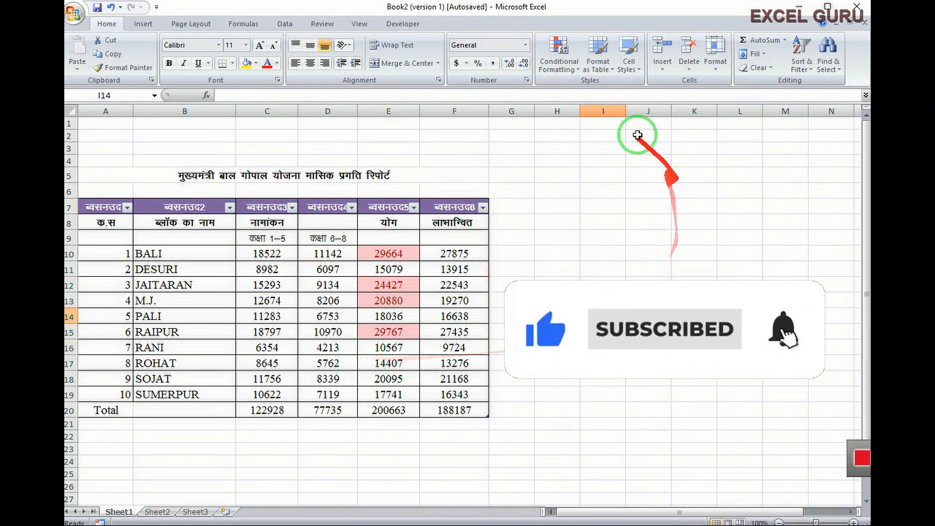
Try other dark table styles on the report and apply the one with a red header and light blue bands
left_click(606, 63)
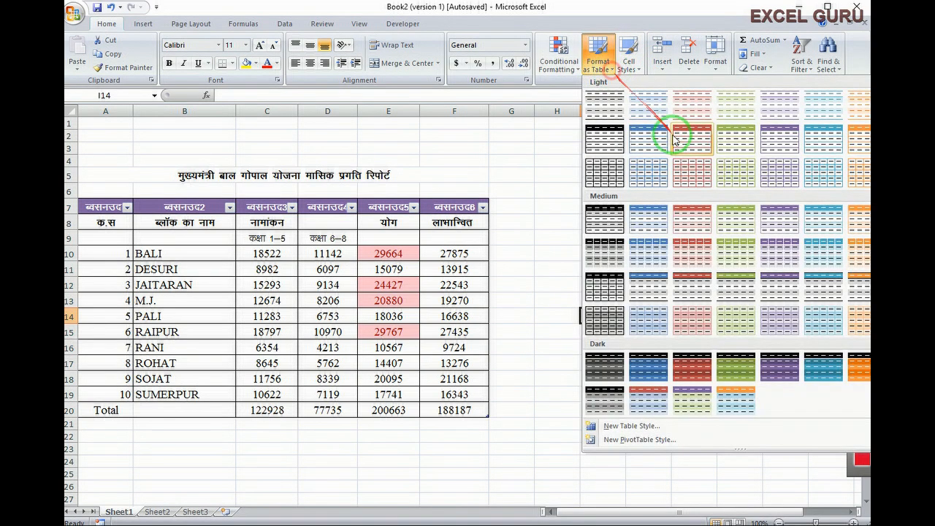
left_click(655, 363)
key("Return")
left_click(603, 58)
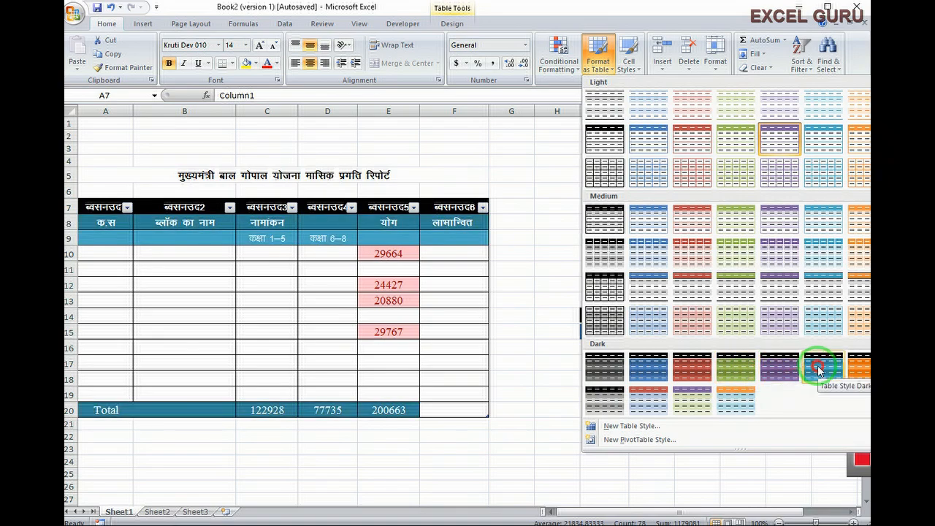
left_click(859, 367)
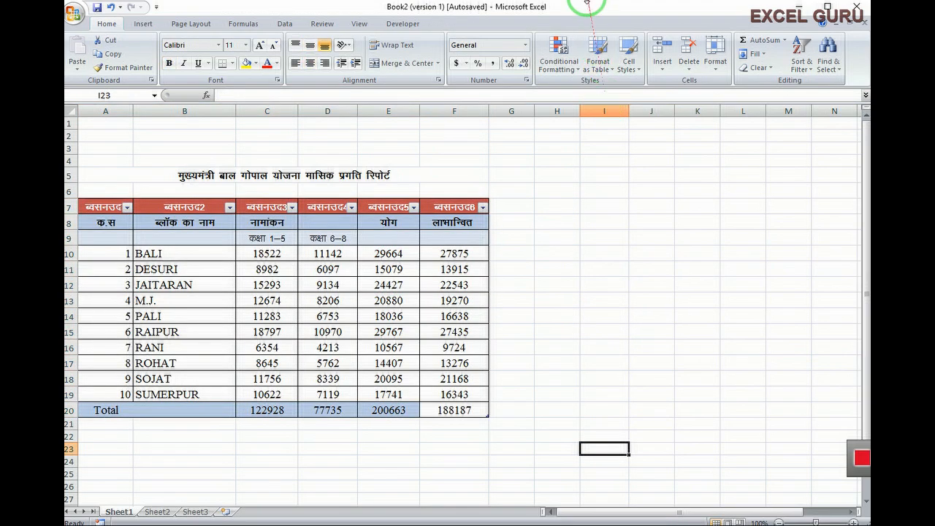
Apply the Check Cell style to cell I23 and enter the text "hjihjik" in it
left_click(639, 73)
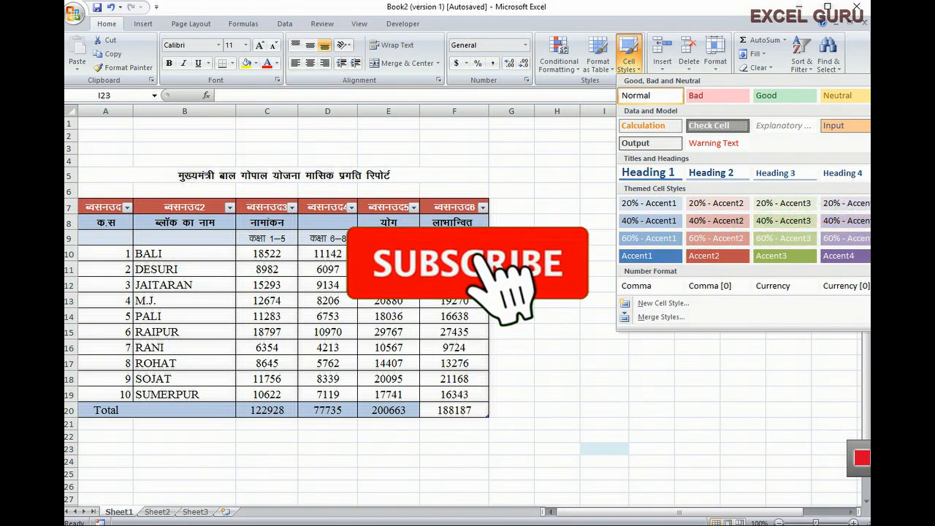
left_click(720, 127)
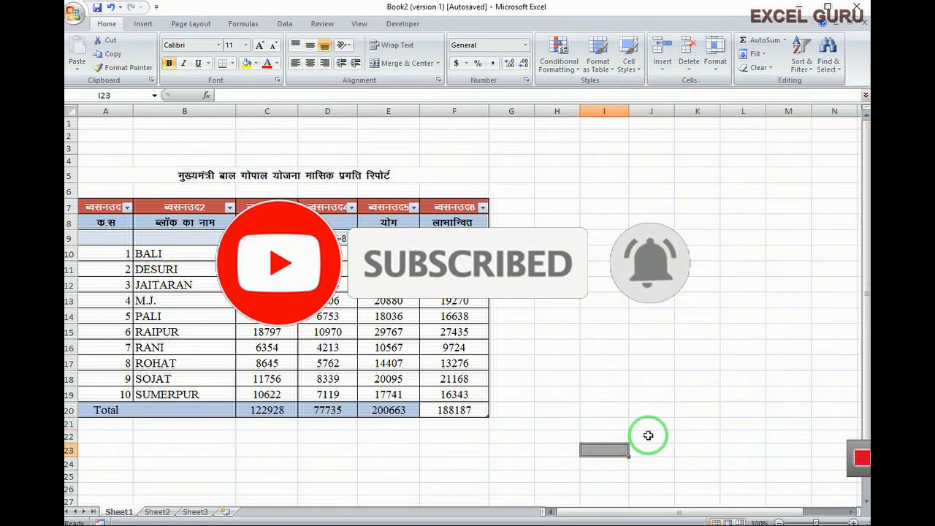
type("hjihjik")
left_click(653, 422)
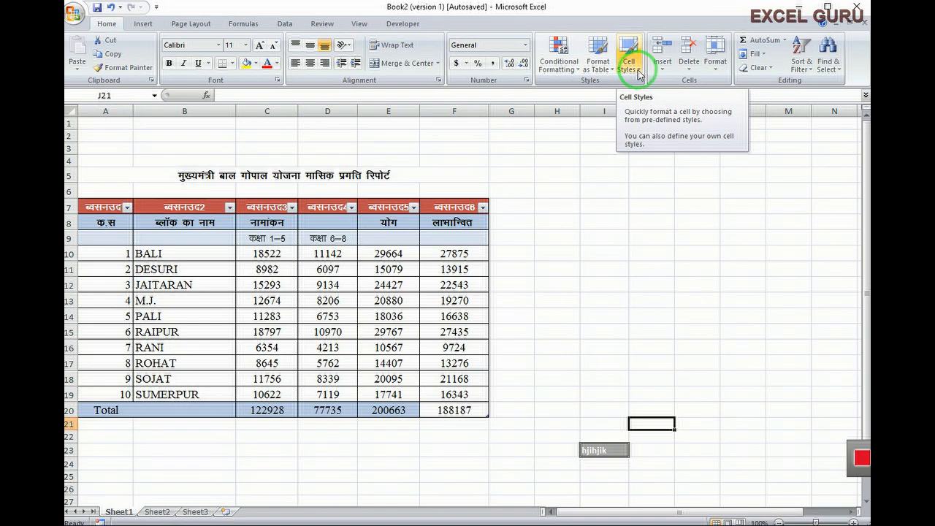
Apply the pale yellow cell style to empty cell J21 and add the Heading 1 style to it
left_click(638, 74)
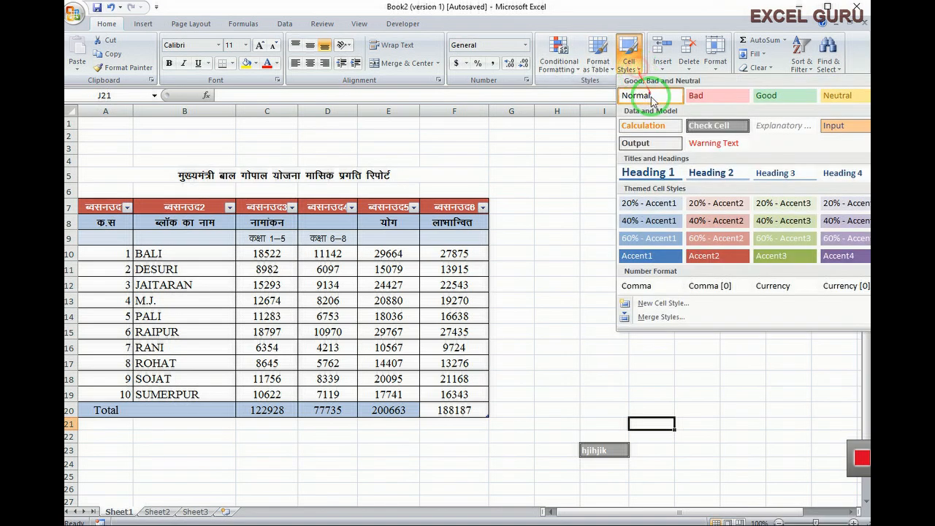
left_click(934, 125)
left_click(701, 393)
left_click(661, 426)
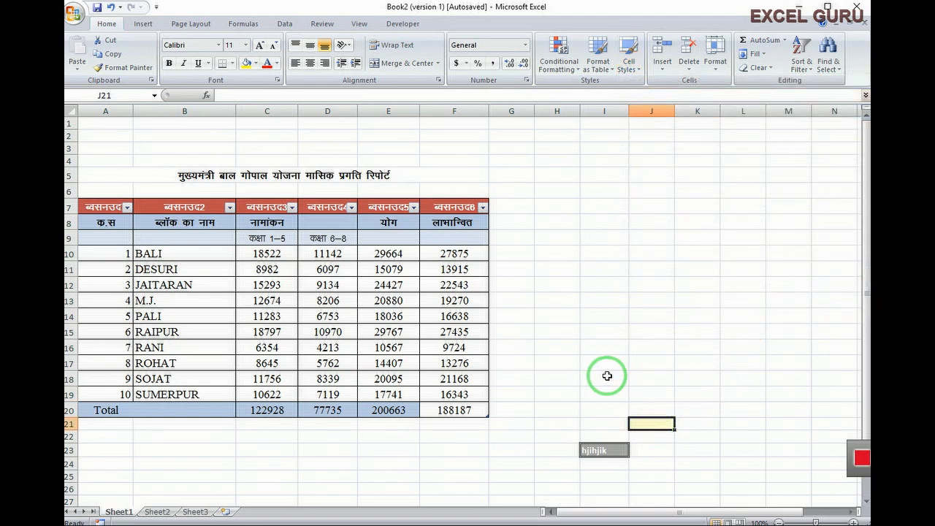
left_click(636, 73)
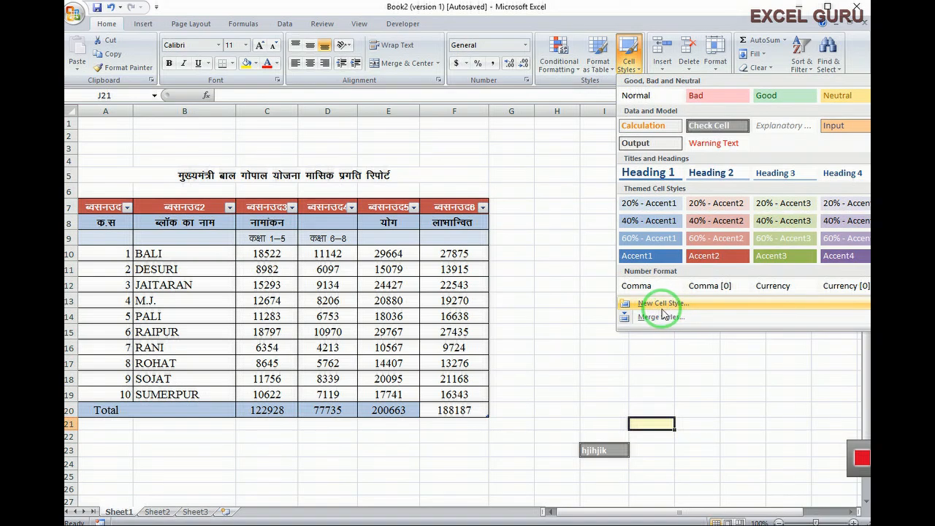
left_click(652, 173)
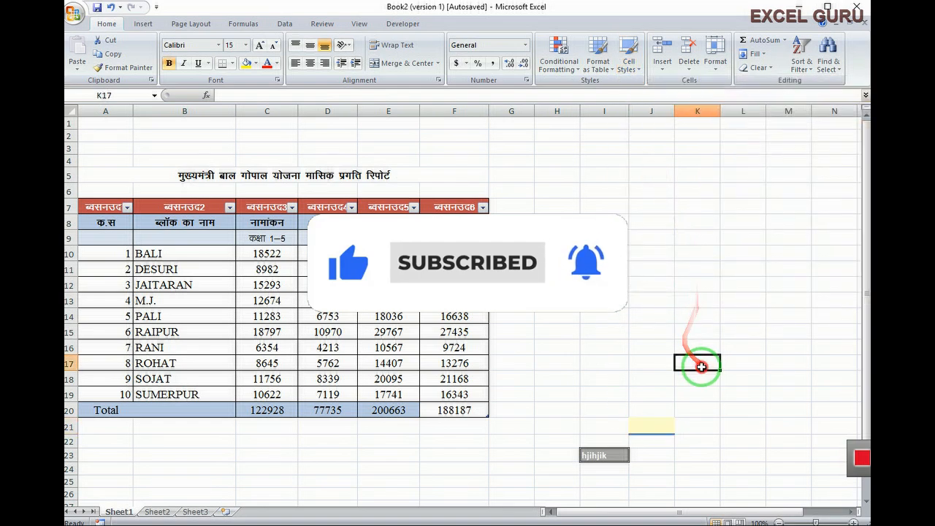